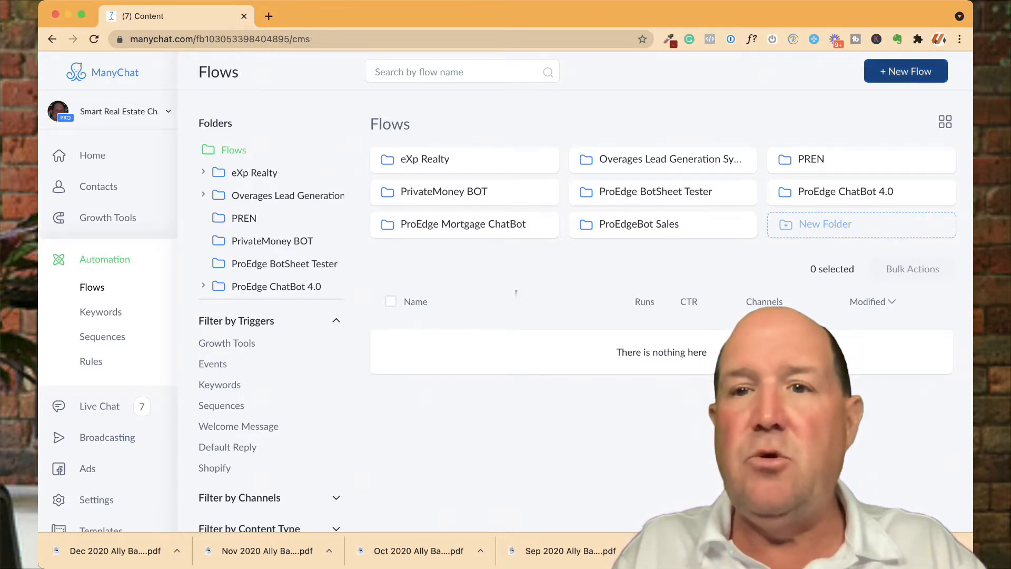
- Create a new flow named My Flow in the Flows folder
left_click(905, 71)
type("My Flow")
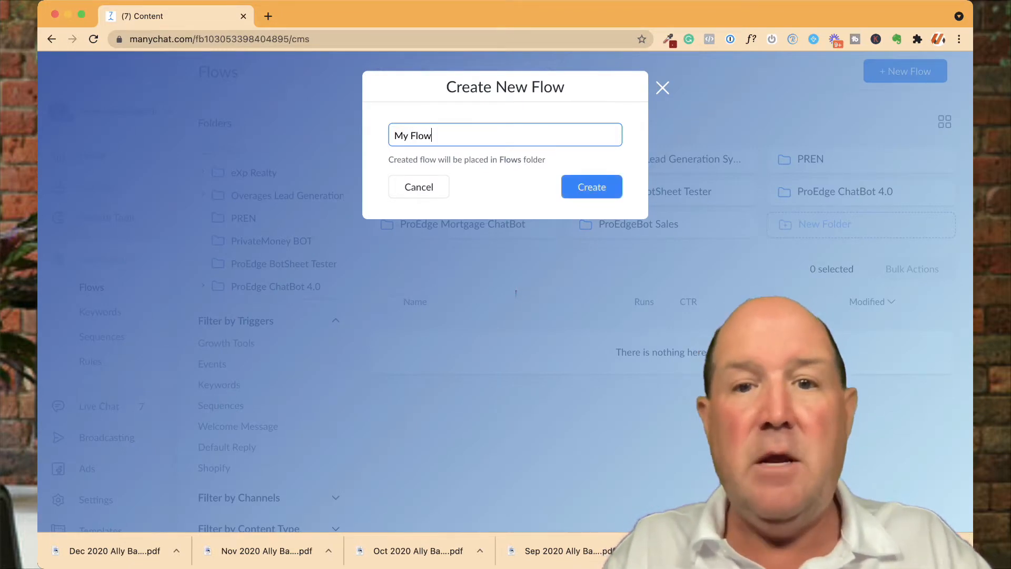
key("Return")
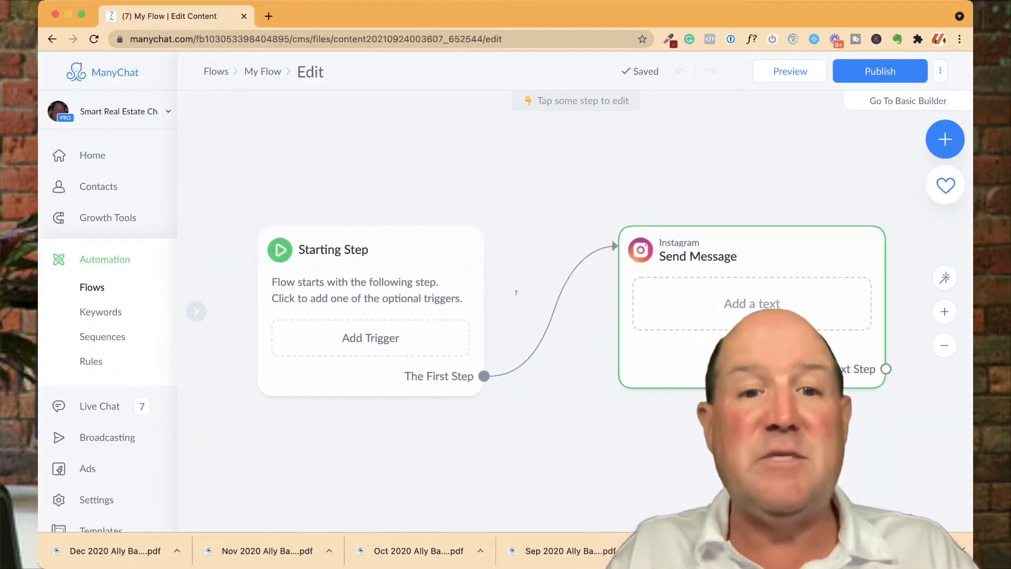
- Rearrange the flow canvas by moving the Starting Step up and the Instagram message block up and further right
left_click_drag(368, 258, 400, 203)
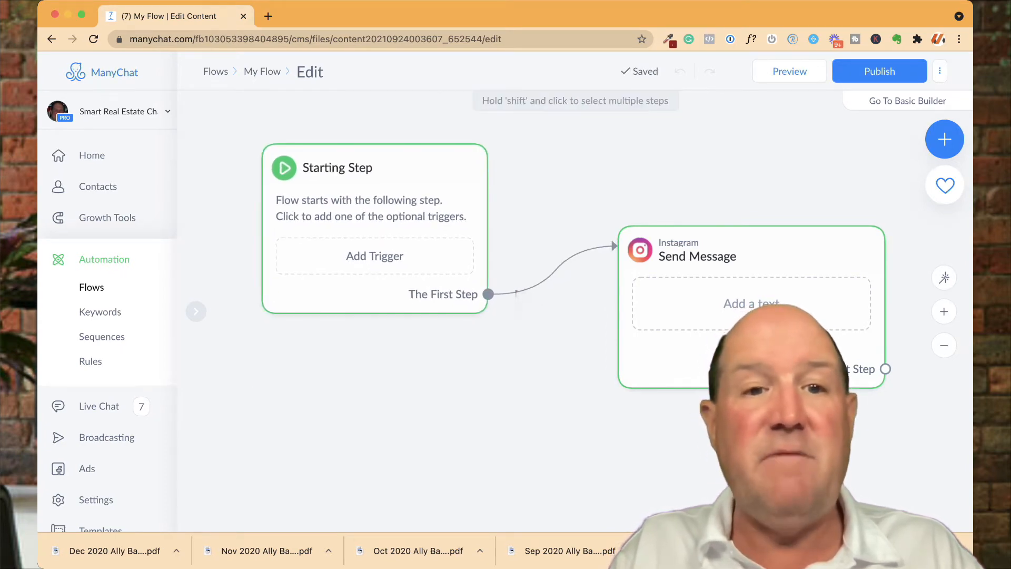
scroll(400, 203, "down", 5)
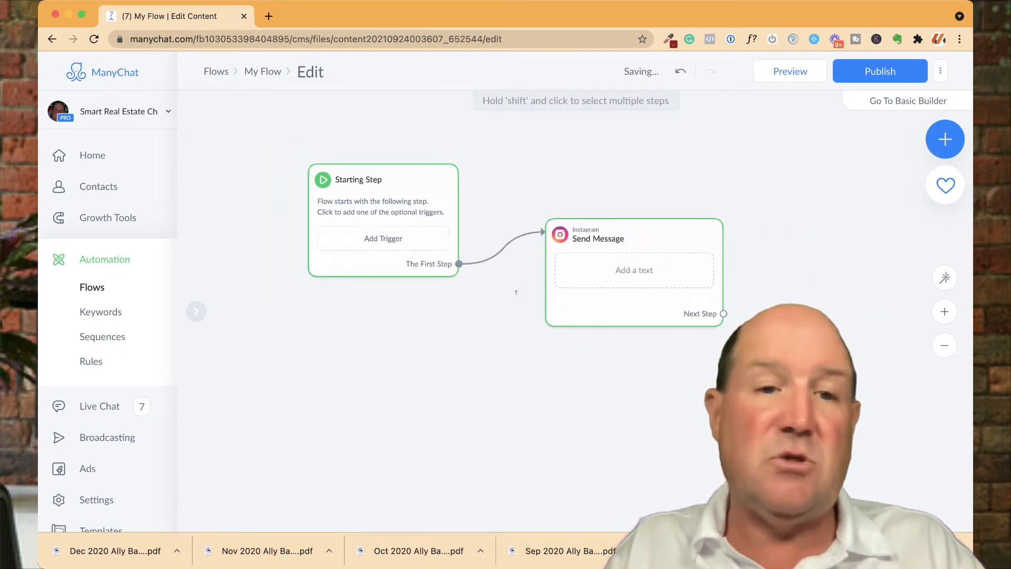
left_click_drag(634, 258, 691, 227)
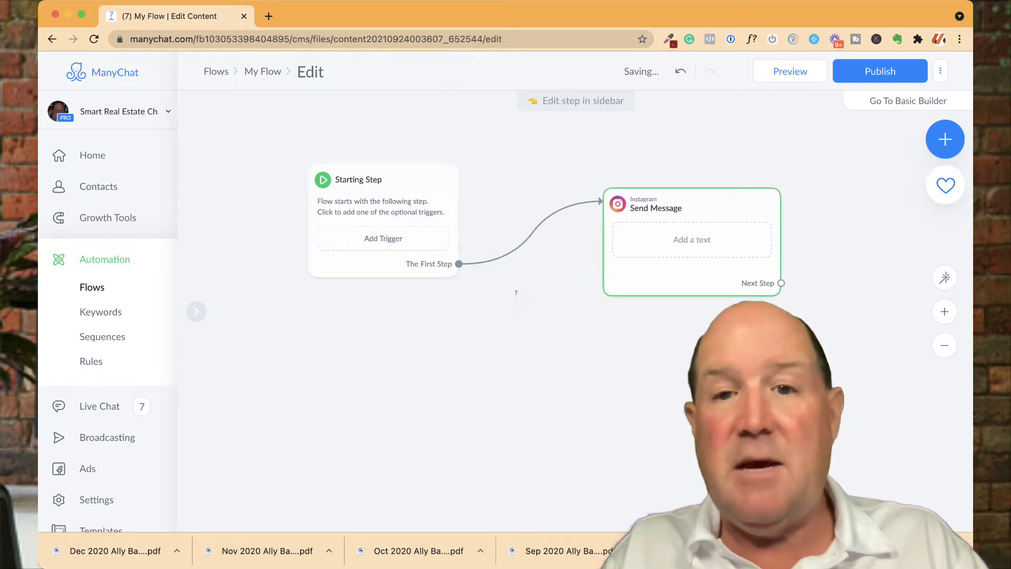
- Add a Messenger message block below the Instagram one and connect the Starting Step's first step to it
left_click(945, 139)
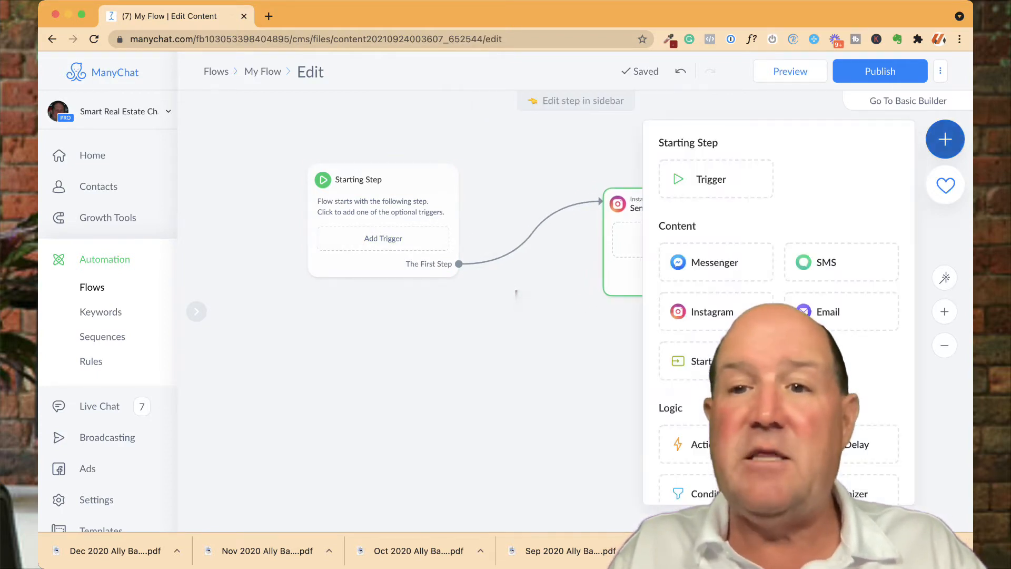
left_click(714, 262)
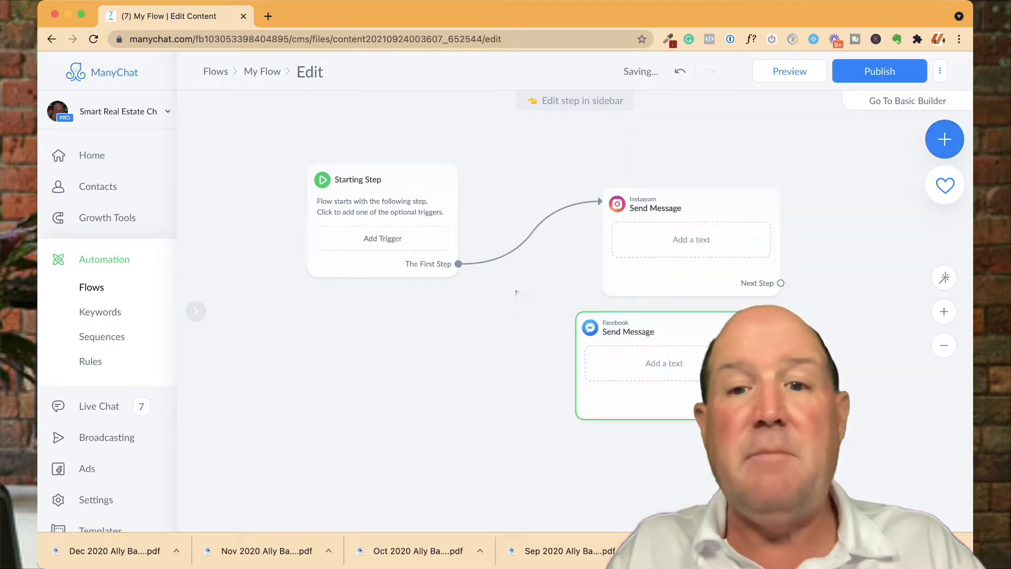
left_click_drag(729, 337, 756, 336)
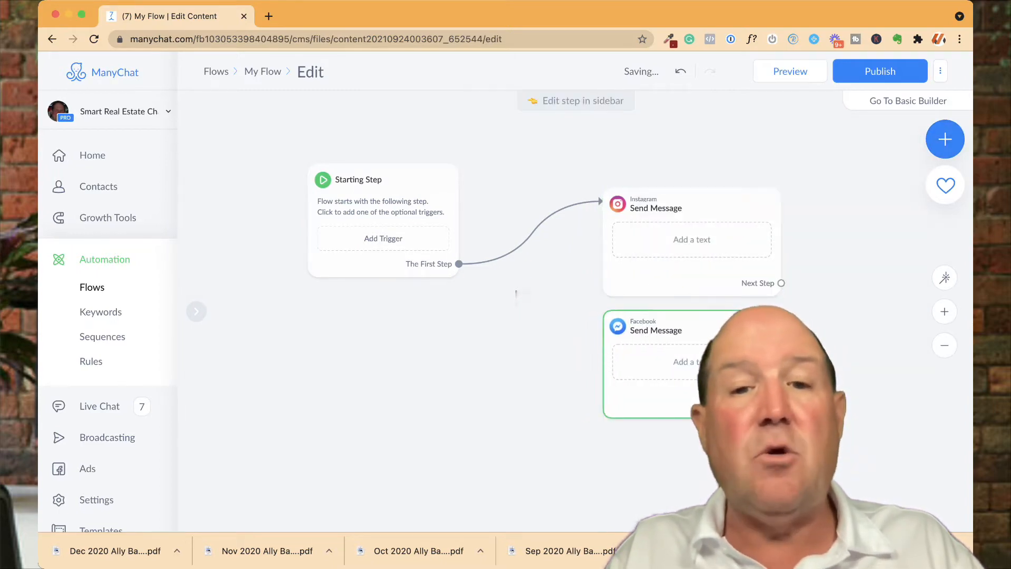
left_click(458, 264)
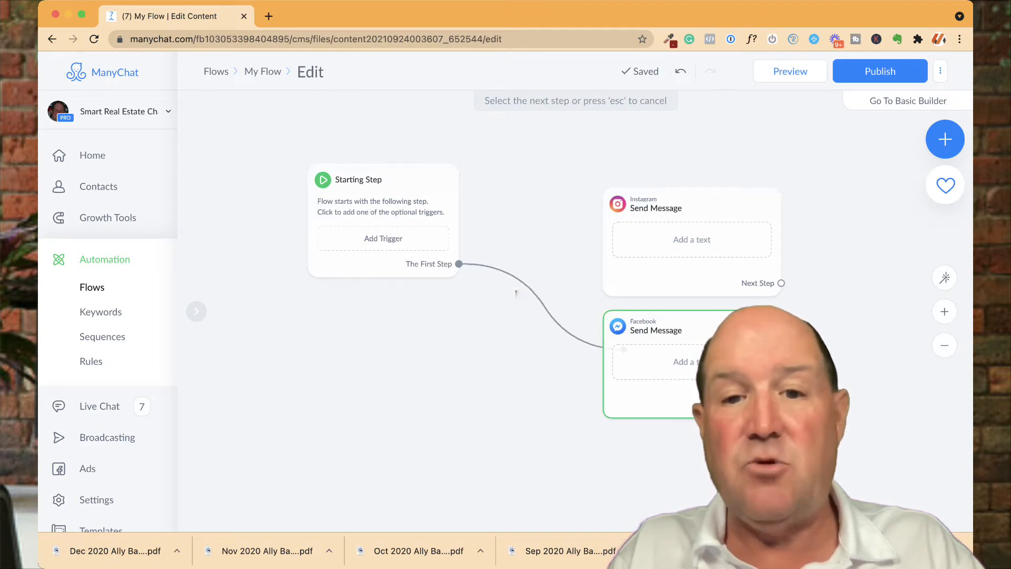
left_click(606, 324)
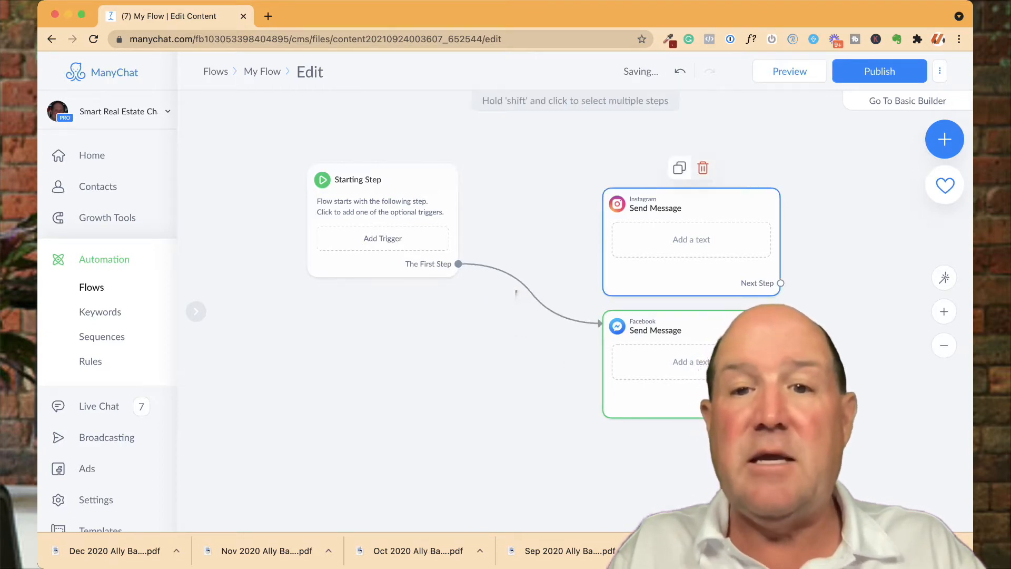
- Delete the Instagram message block and move the Facebook message block up into its place
key("Delete")
key("Return")
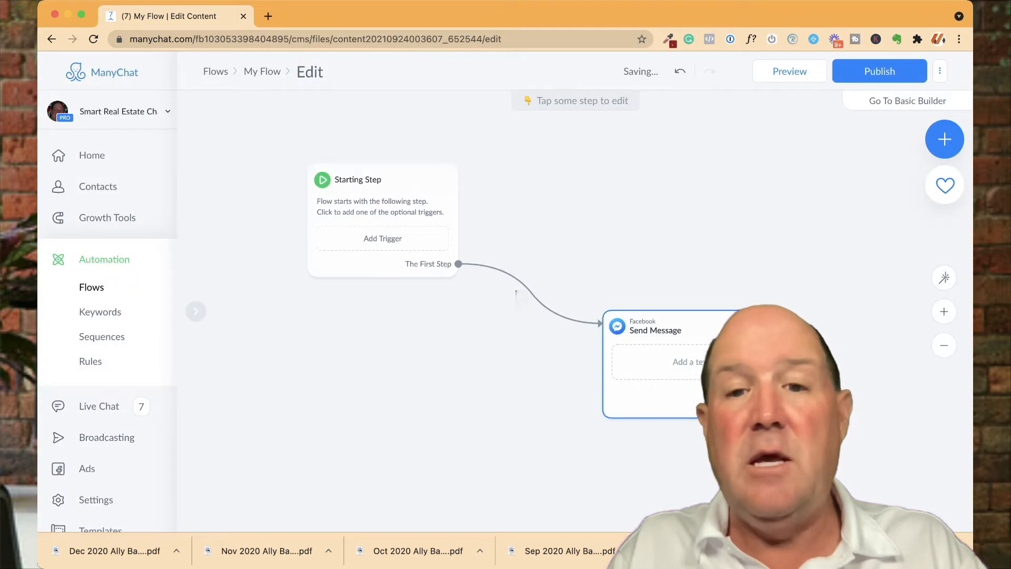
left_click_drag(658, 337, 641, 195)
- Set the content type of the Facebook Send Message block to Other
left_click(642, 195)
left_click(301, 171)
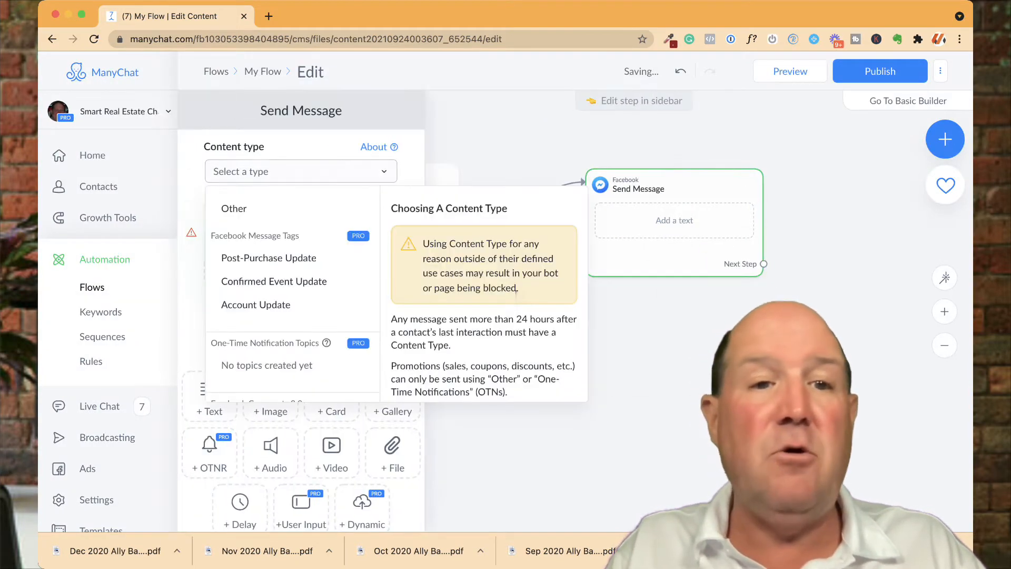
key("Return")
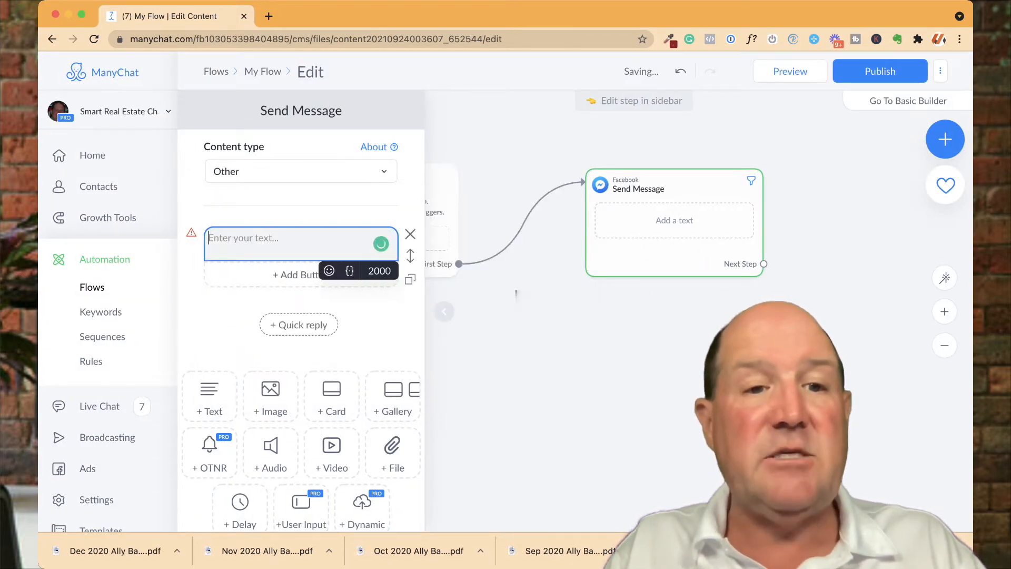
- Write the Facebook message text as "Hi First Name, How are you?", inserting First Name as a variable
type("Hi")
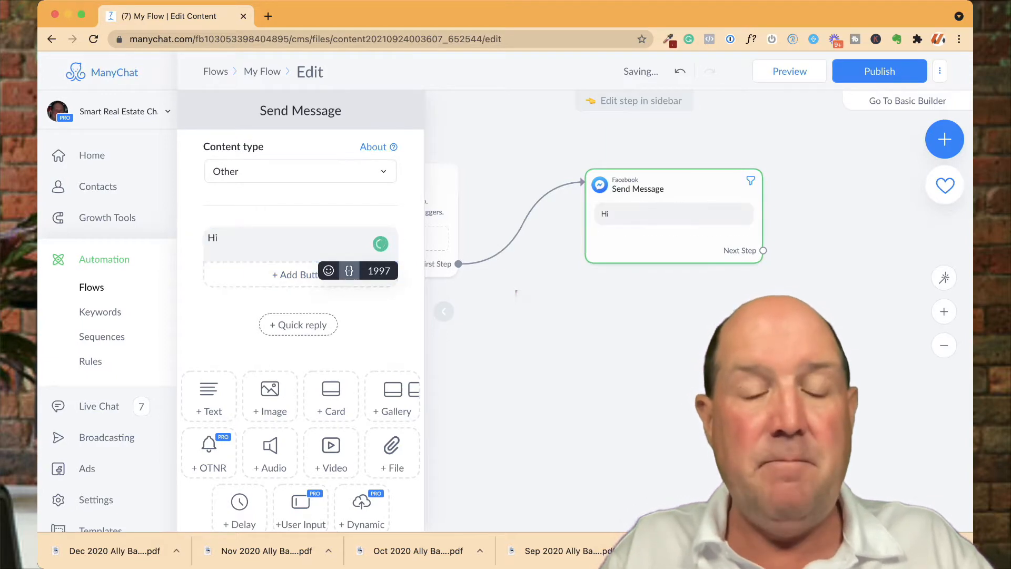
left_click(349, 270)
left_click(301, 480)
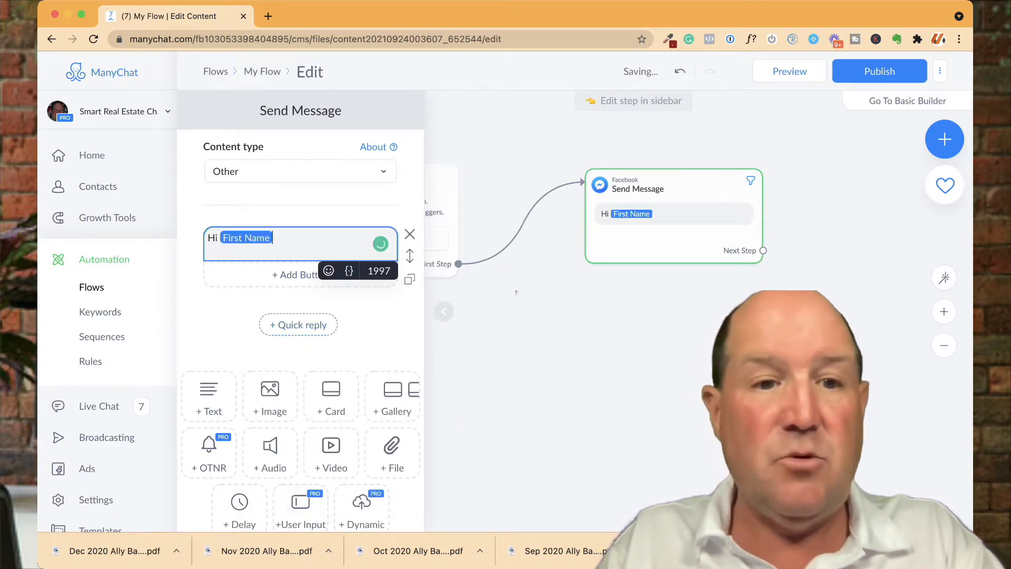
type(", How are ")
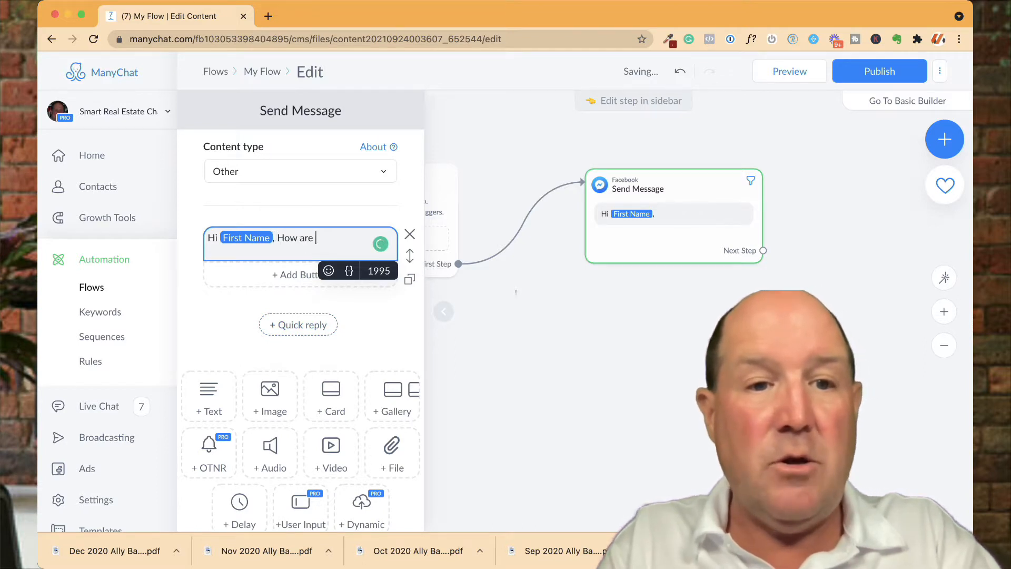
type("you?")
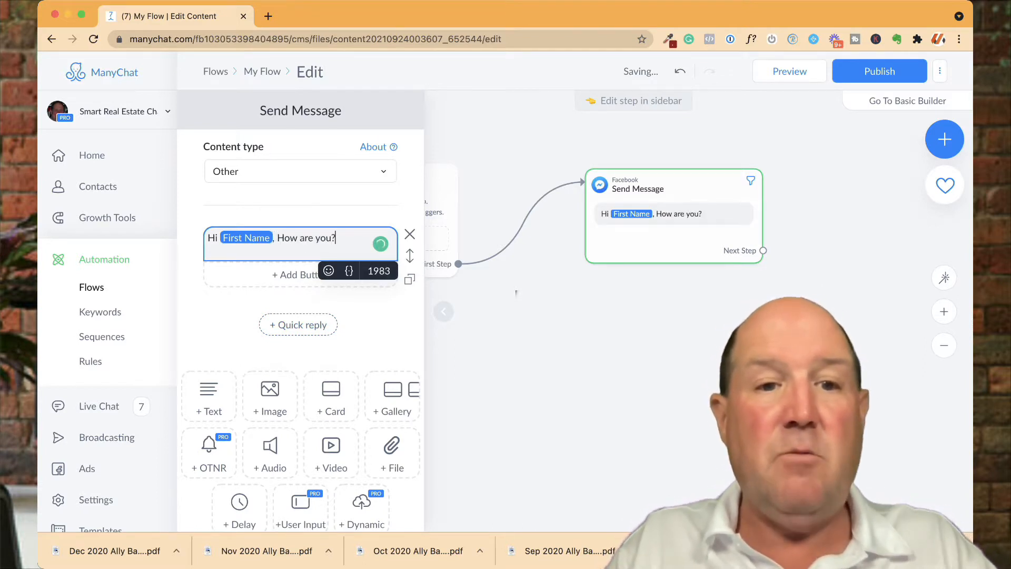
left_click(516, 293)
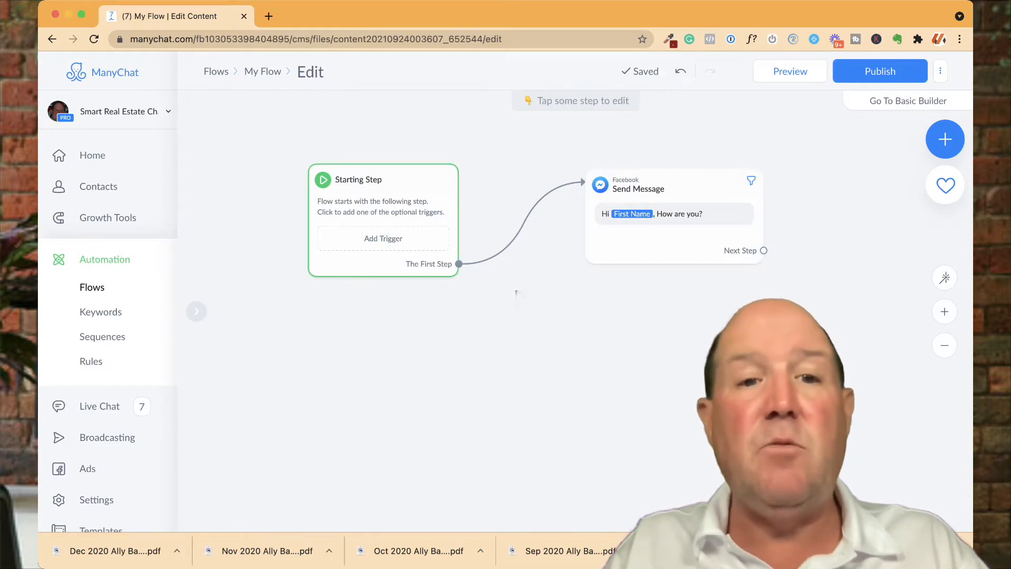
- Add a Facebook Keyword trigger to the Starting Step from the full list of triggers
left_click(383, 207)
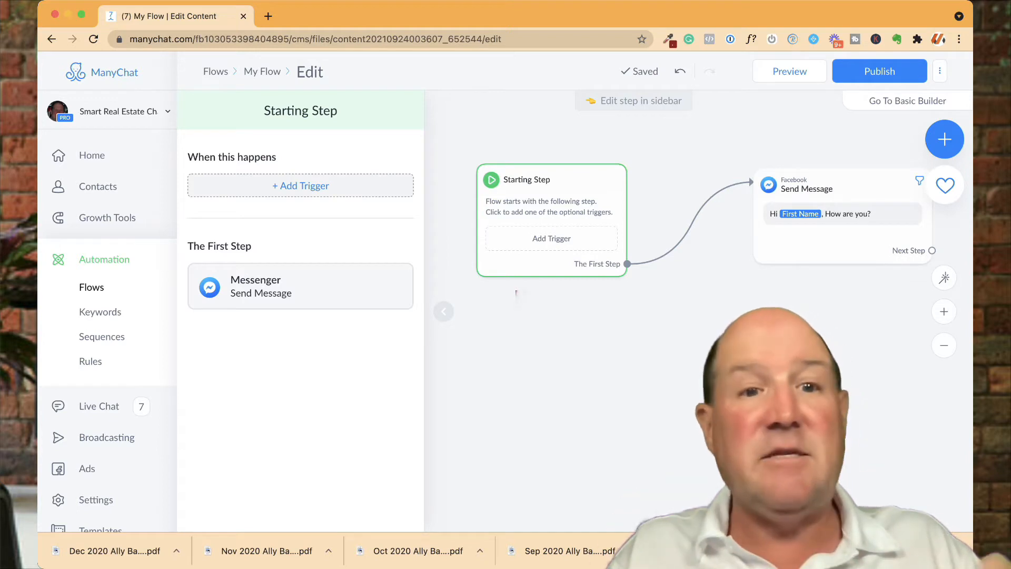
left_click(301, 188)
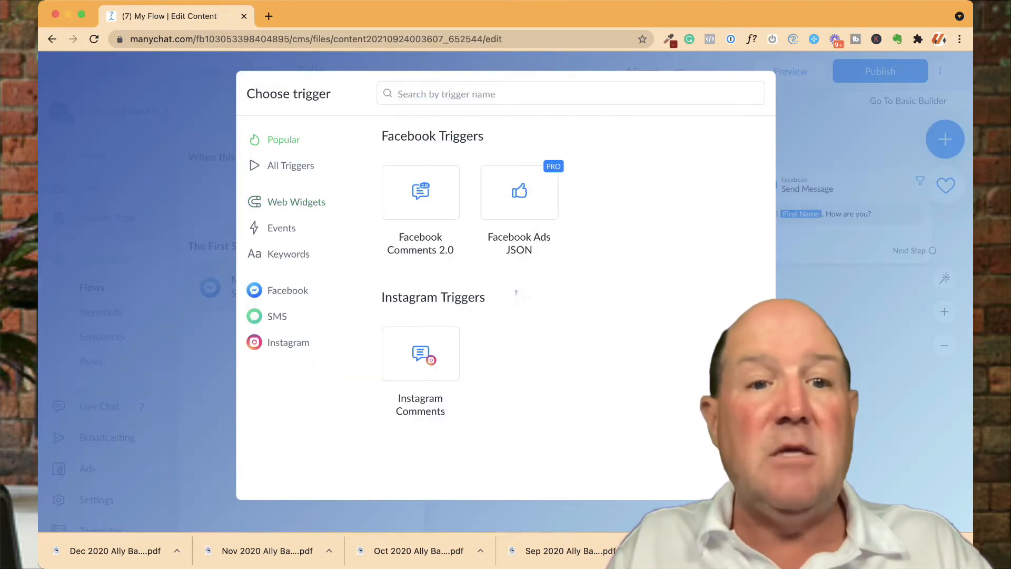
left_click(291, 166)
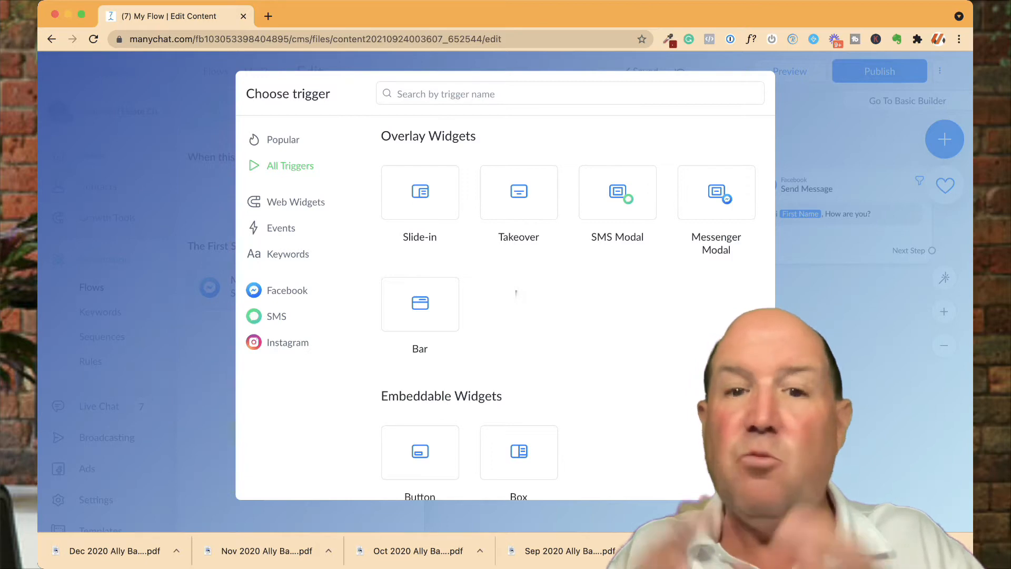
scroll(516, 294, "down", 5)
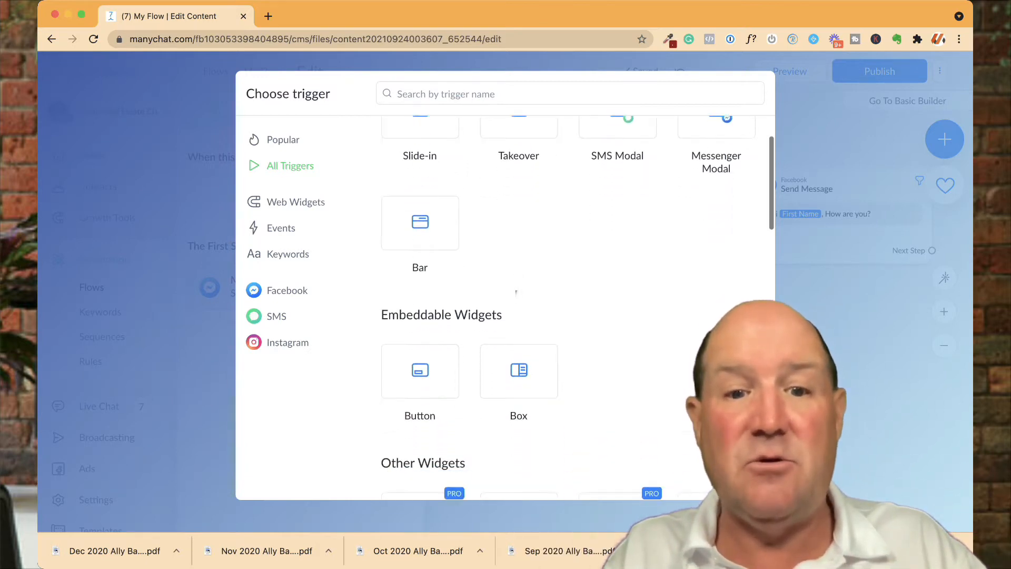
scroll(516, 293, "down", 2)
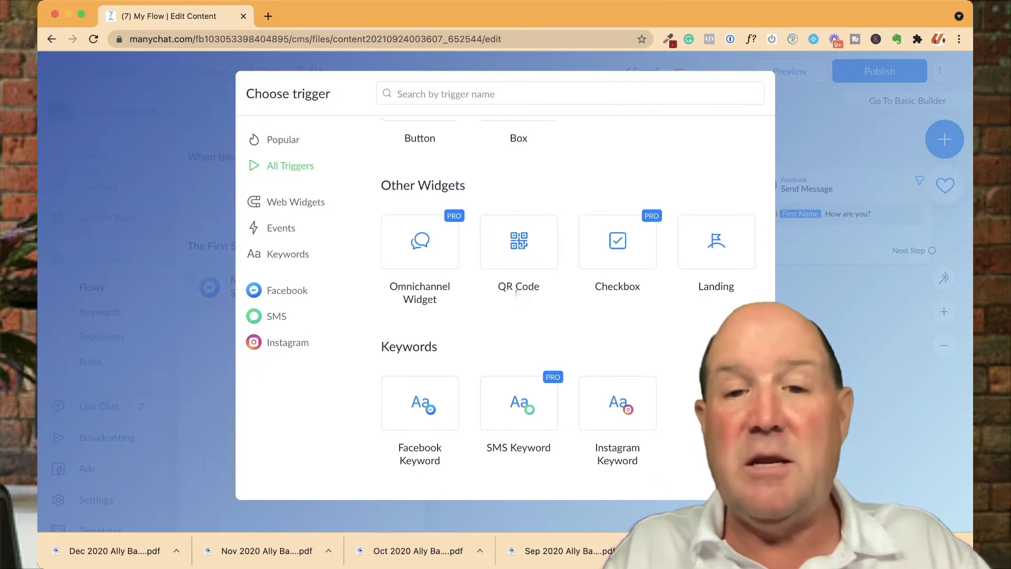
scroll(516, 294, "down", 3)
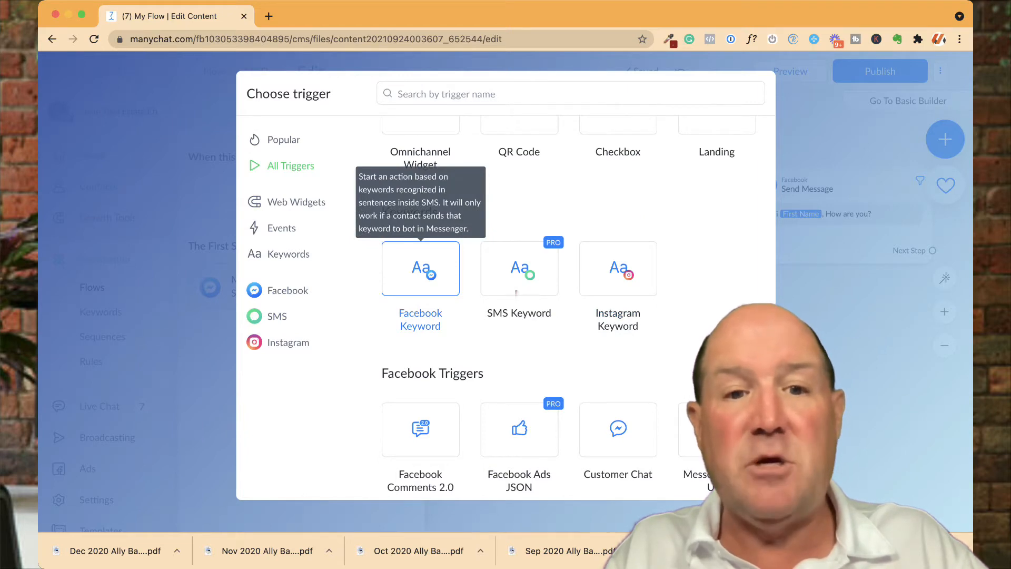
left_click(420, 268)
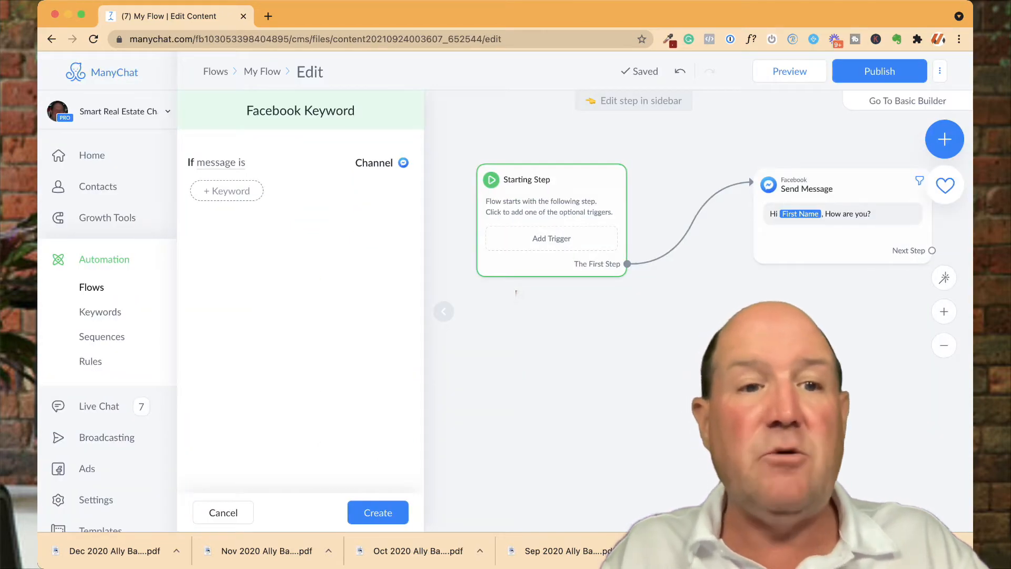
- Enter the keywords Rent, Buy and Sell for the Facebook Keyword trigger
left_click(227, 191)
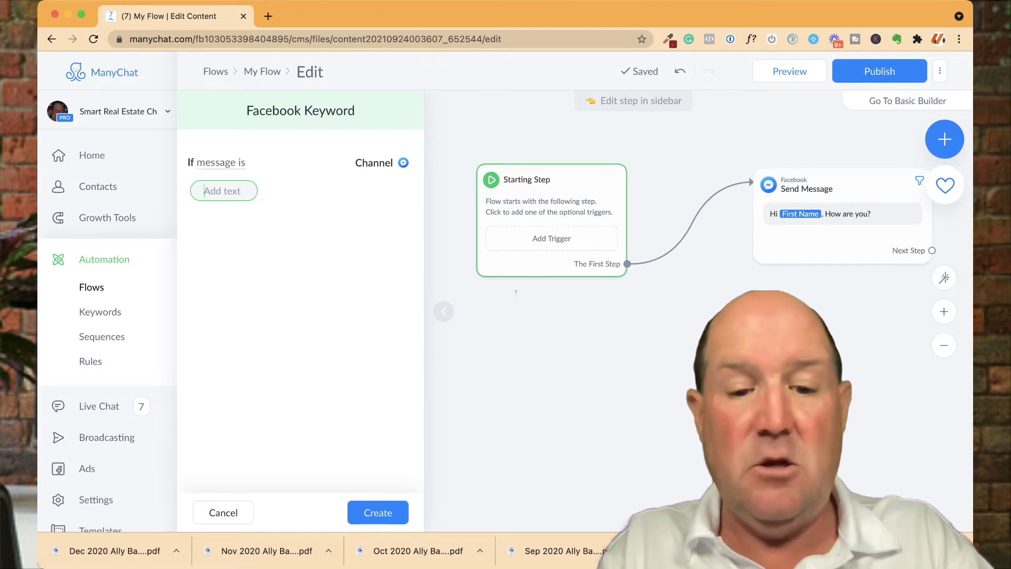
type("Rent")
key("Return")
type("Buy")
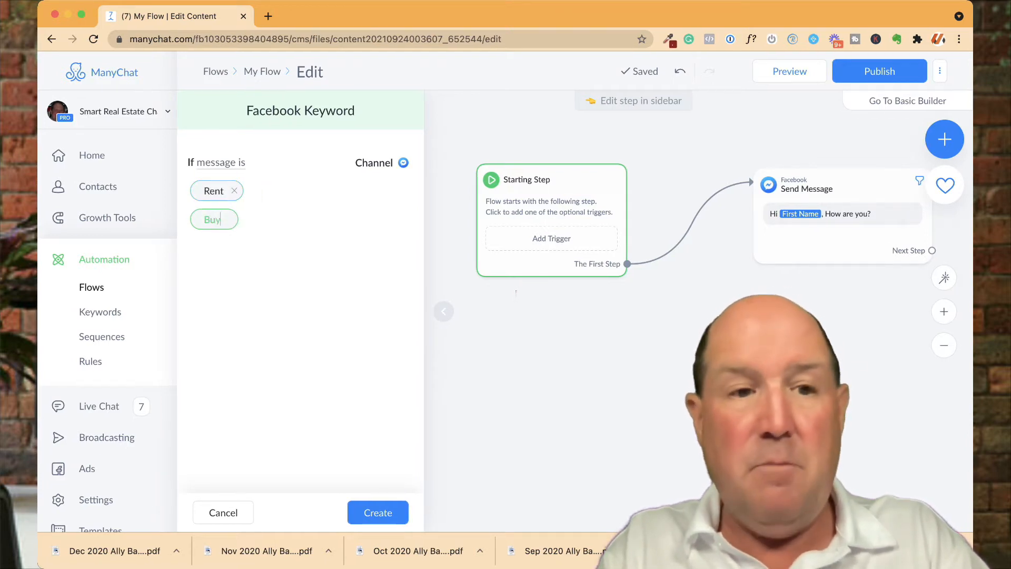
key("Return")
type("Sell")
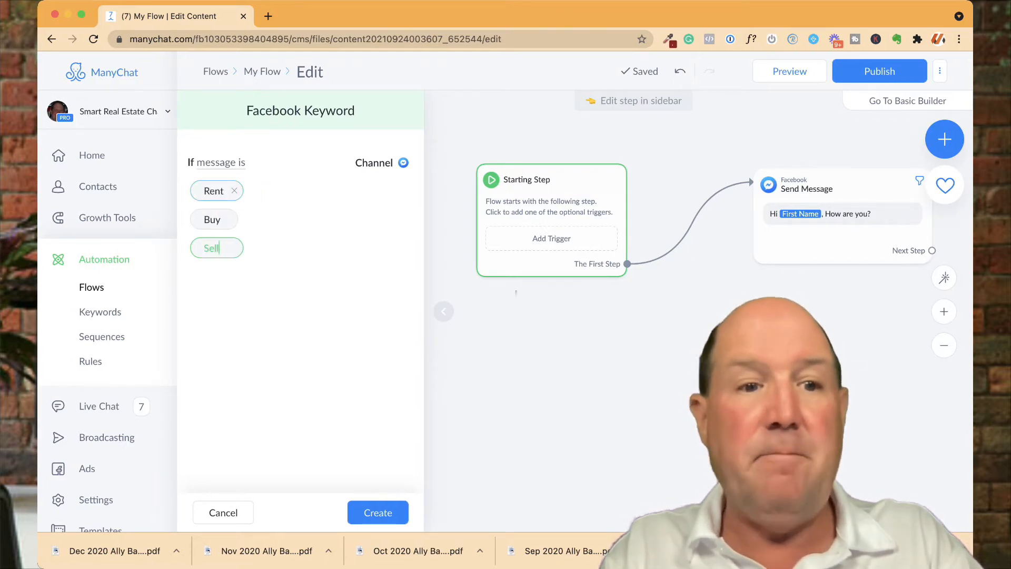
key("Return")
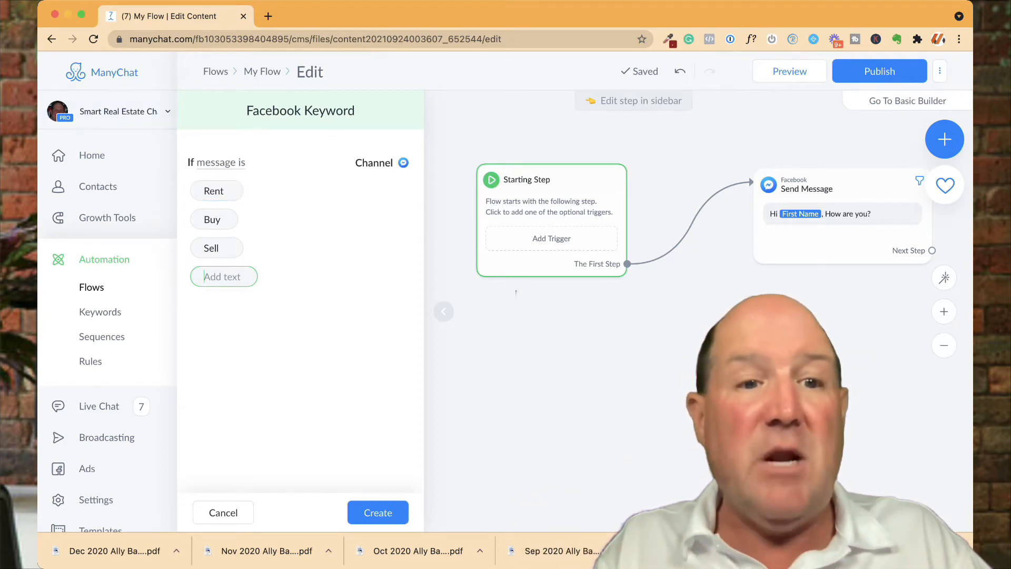
- Change the keyword condition to "message contains" and create the trigger
left_click(220, 163)
left_click(215, 212)
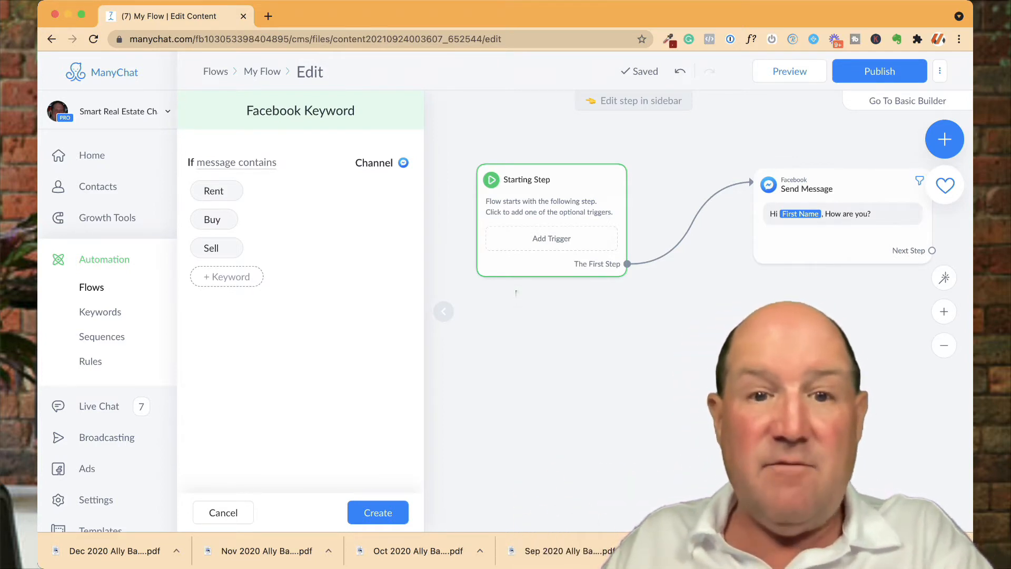
left_click(378, 512)
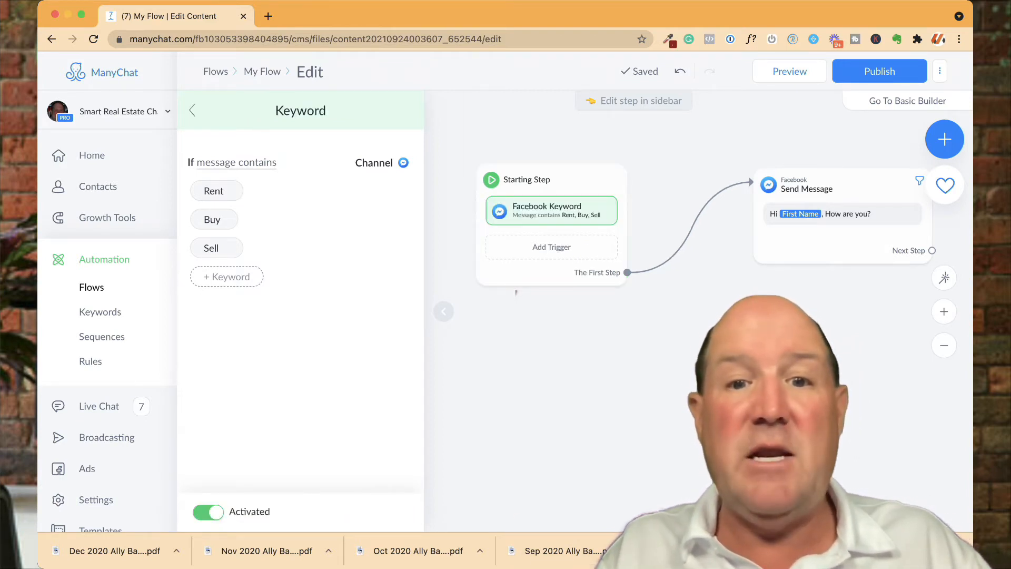
- Add a Messenger Ref URL trigger to the Starting Step from the full list of triggers
left_click(552, 247)
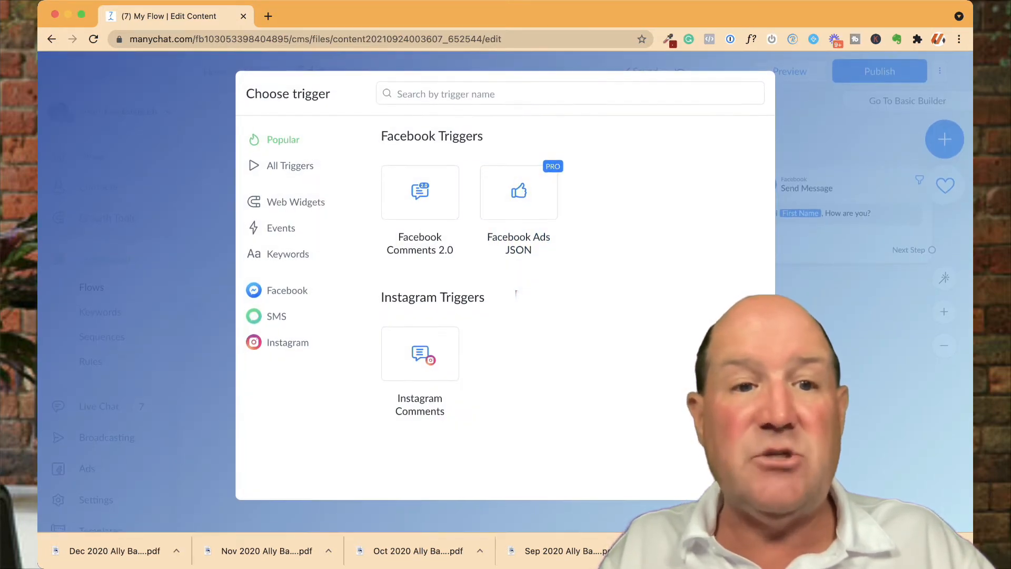
scroll(516, 293, "down", 6)
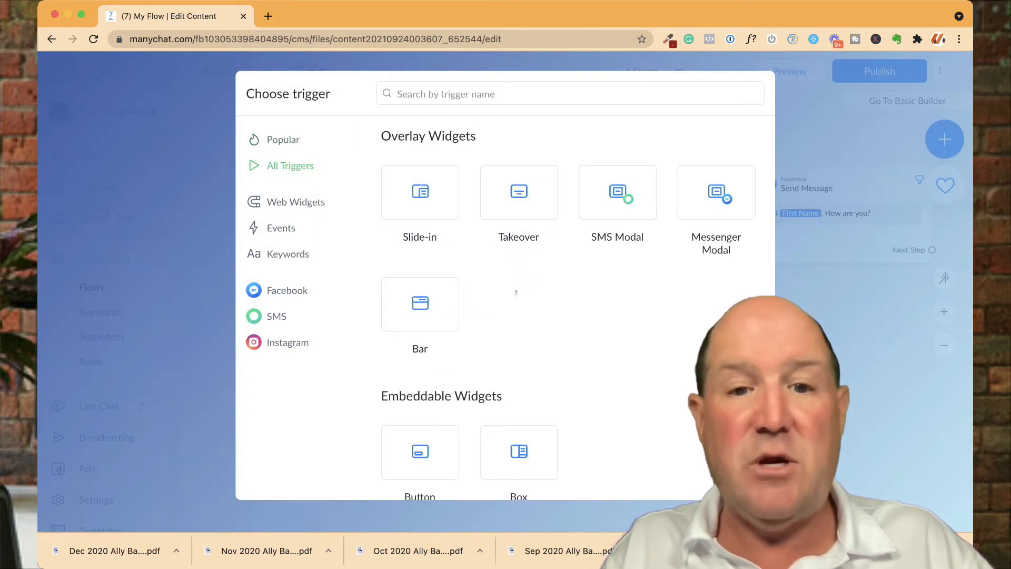
scroll(516, 293, "down", 10)
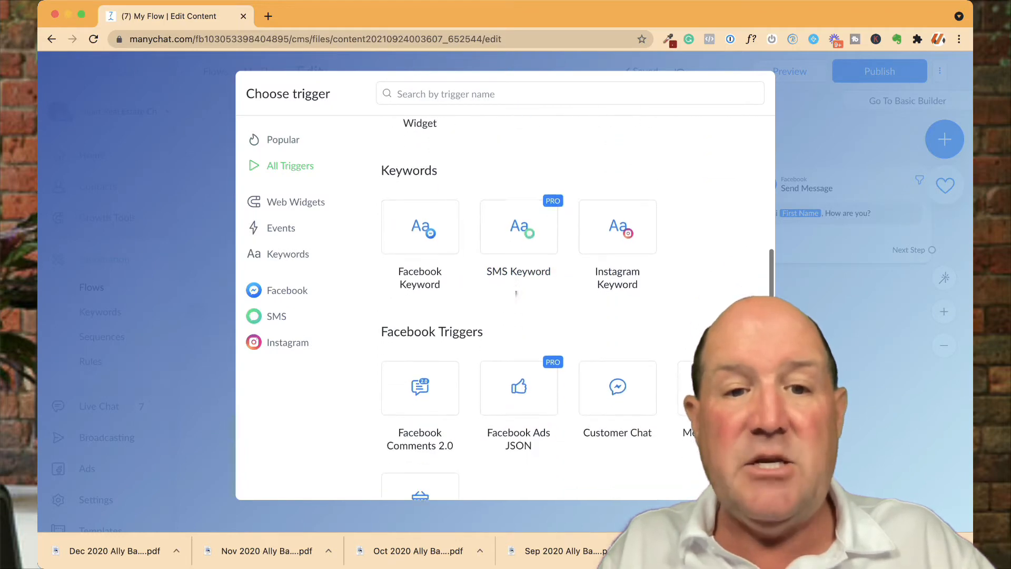
scroll(516, 292, "down", 3)
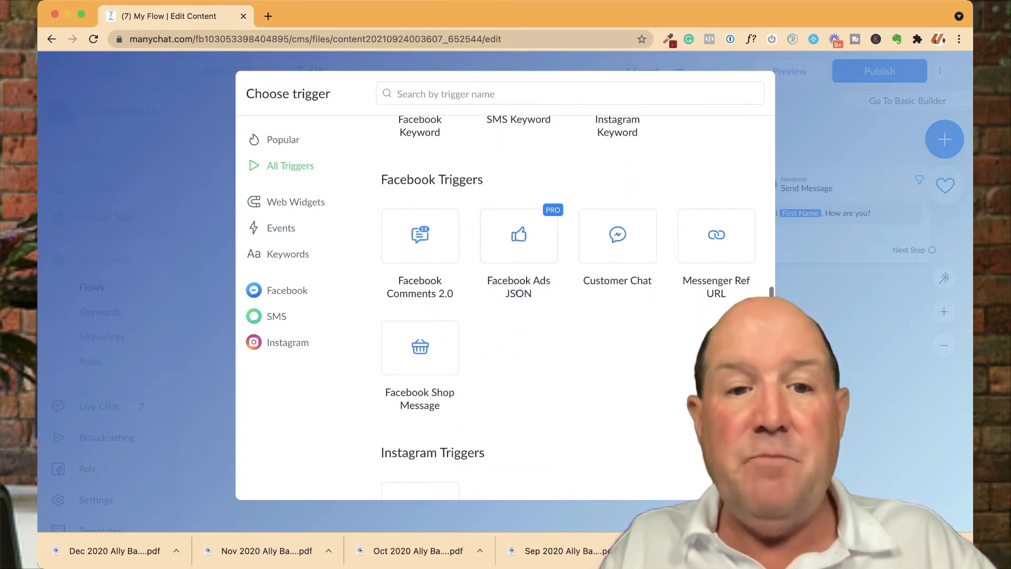
scroll(516, 293, "down", 1)
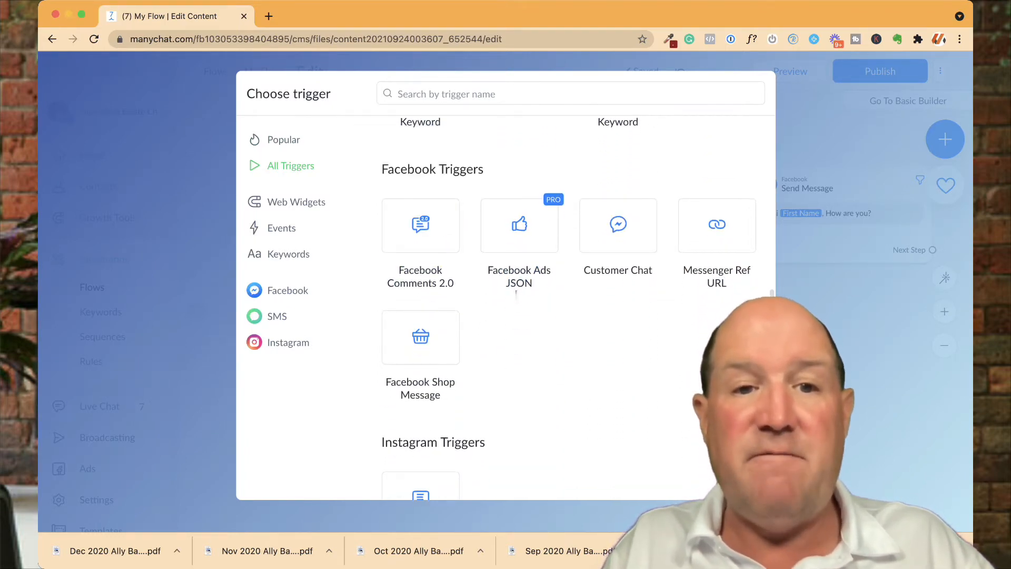
scroll(516, 293, "down", 5)
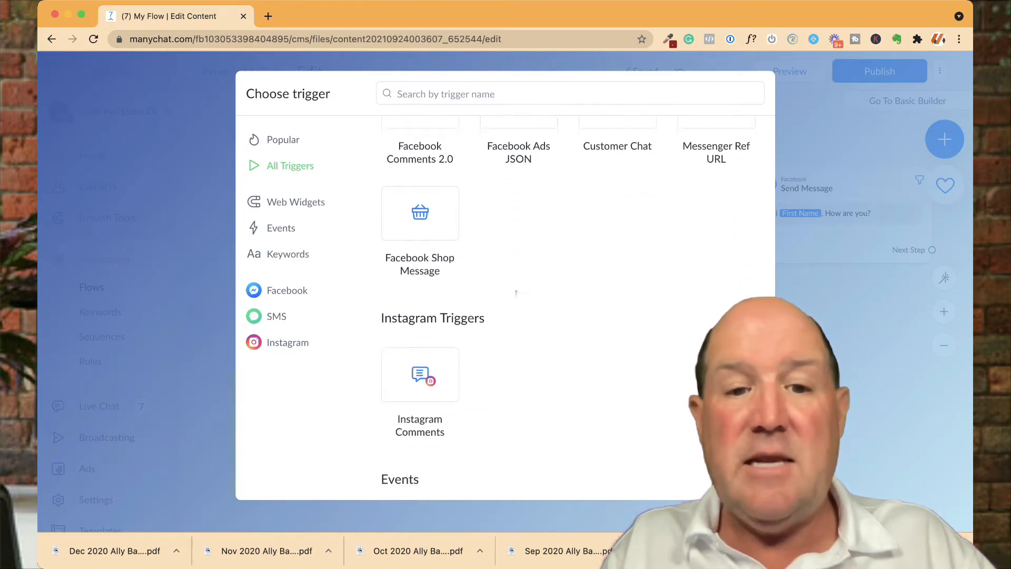
scroll(516, 293, "up", 6)
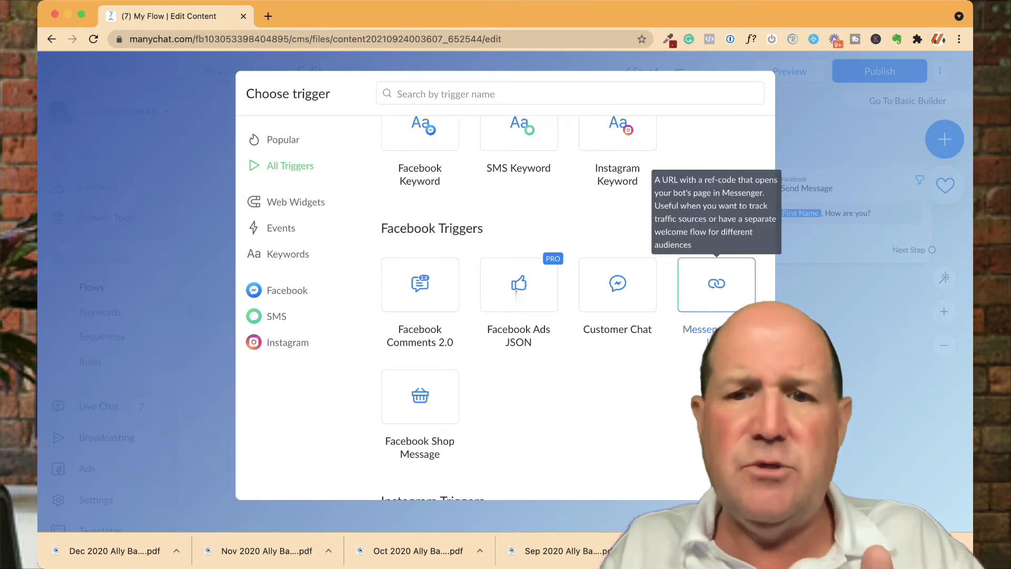
left_click(716, 285)
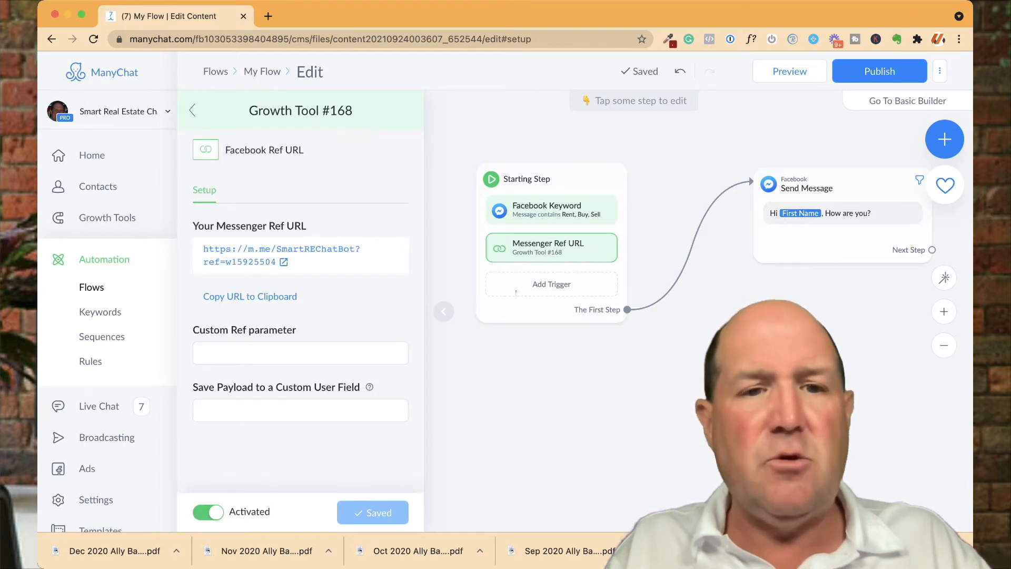
- Set the Messenger Ref URL's custom ref parameter to "Sell" and save the trigger
left_click(300, 352)
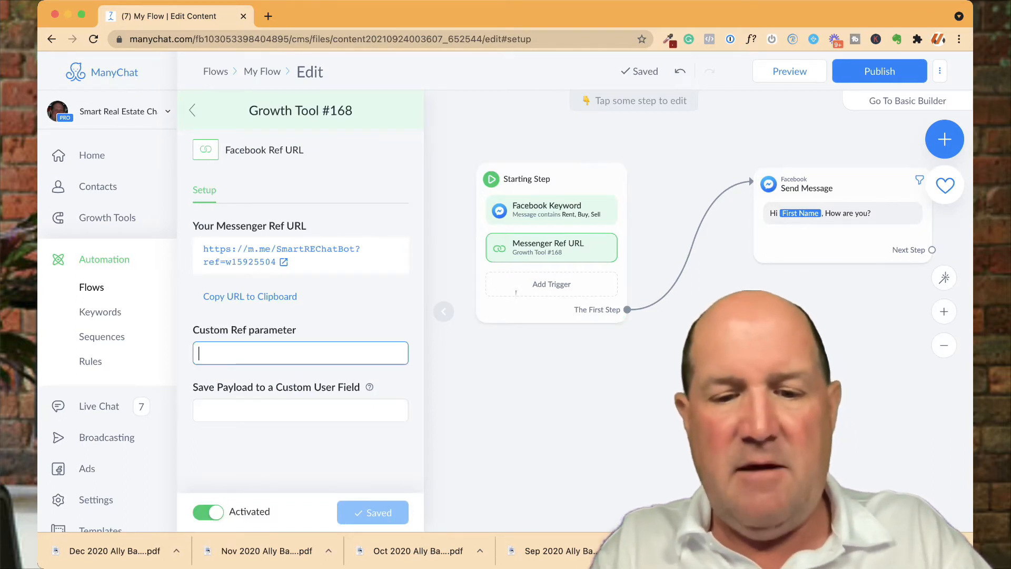
type("Sel")
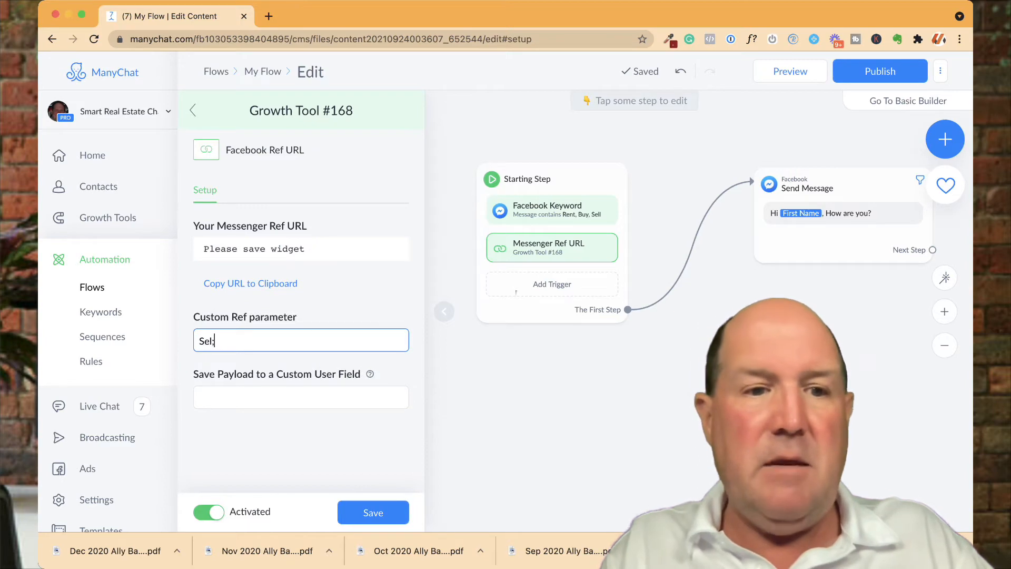
type("l")
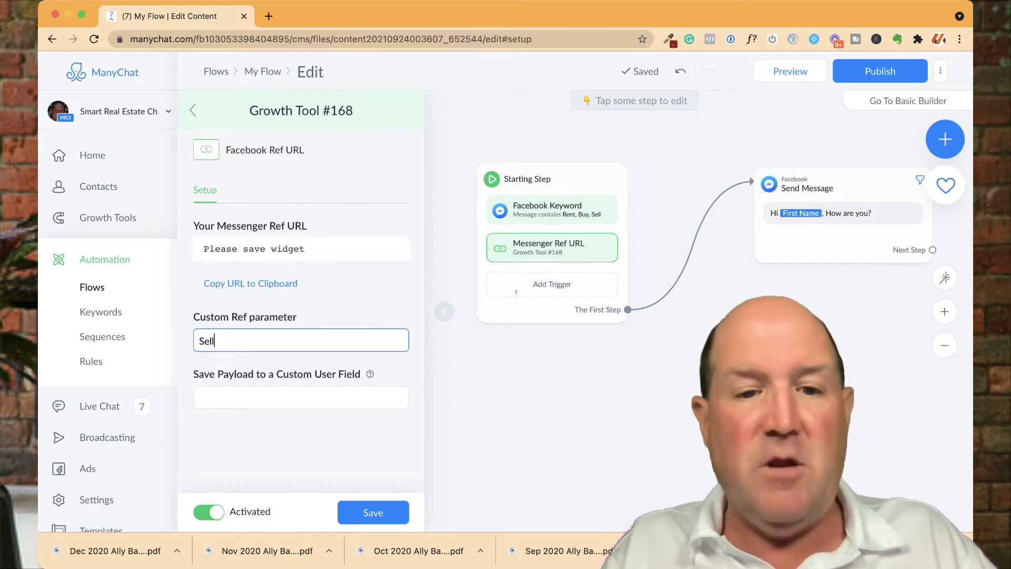
left_click(373, 513)
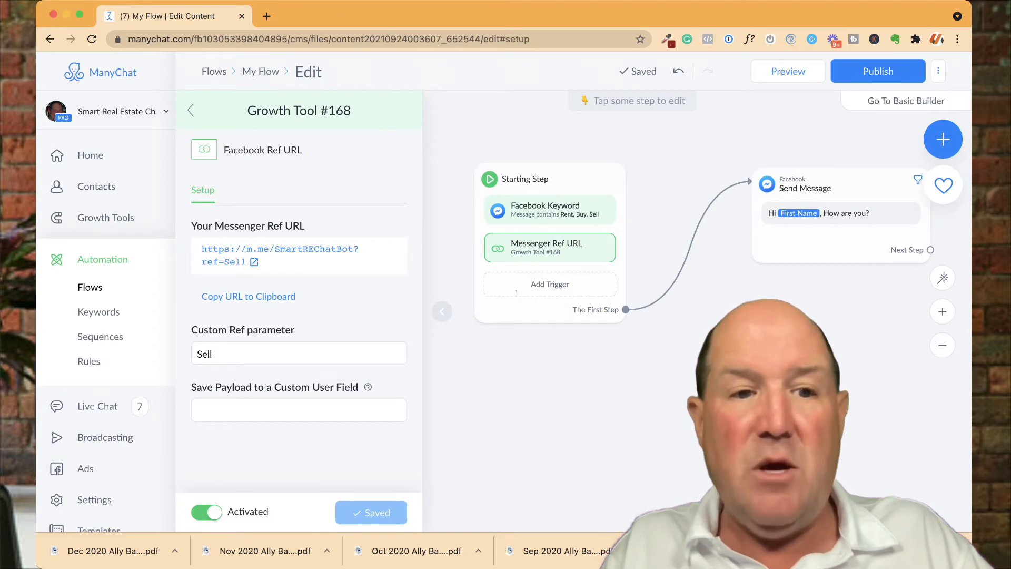
left_click(213, 353)
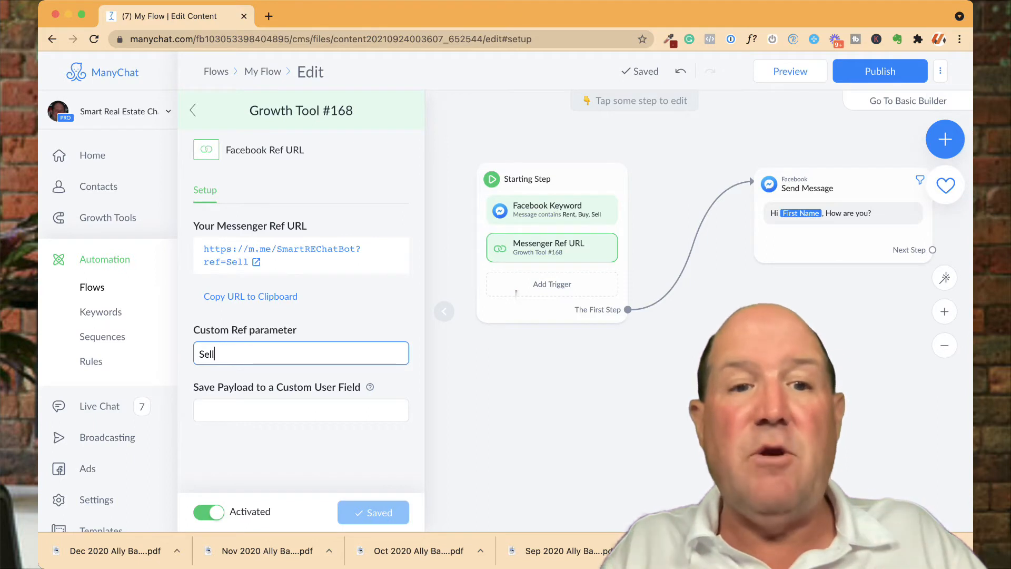
- Rename the Messenger Ref URL growth tool as "Seller URL" and return to the Starting Step's trigger overview
left_click(302, 111)
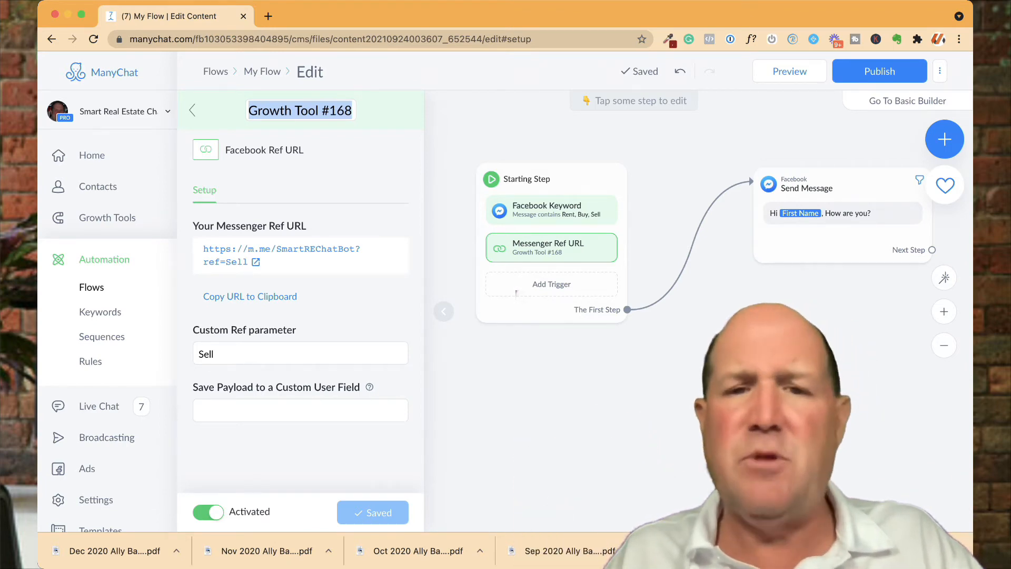
type("Sell")
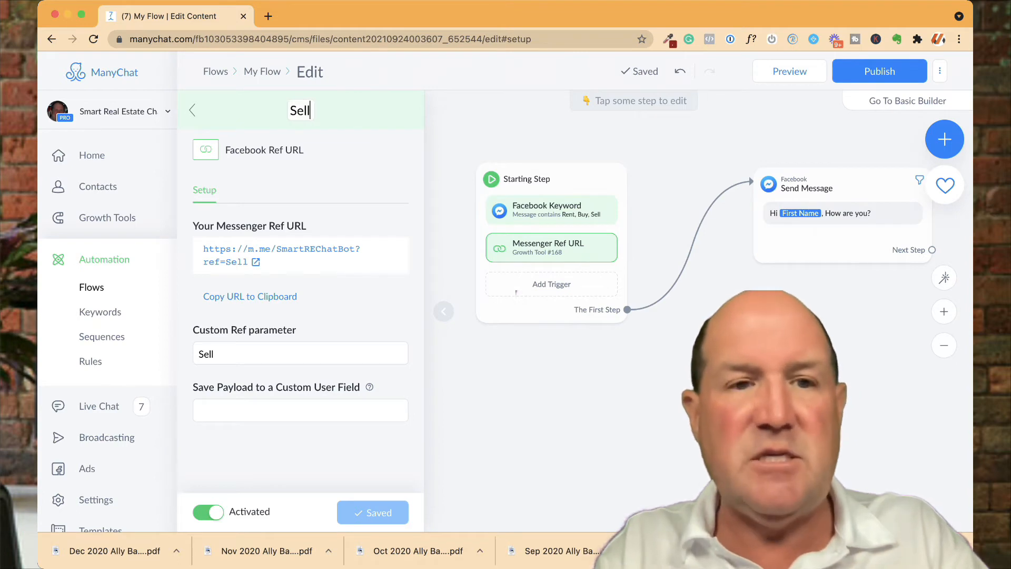
type("er URL")
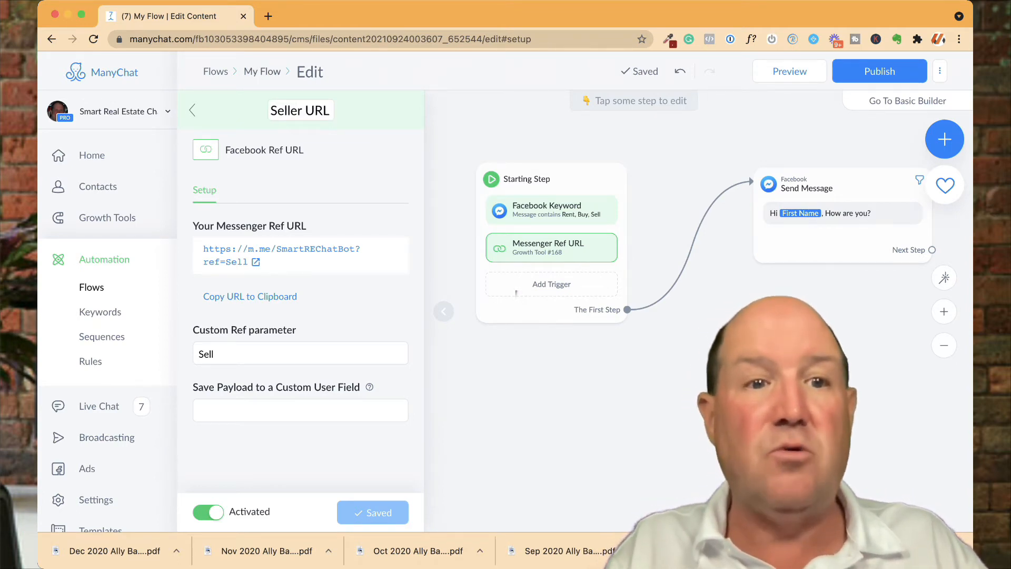
left_click(192, 110)
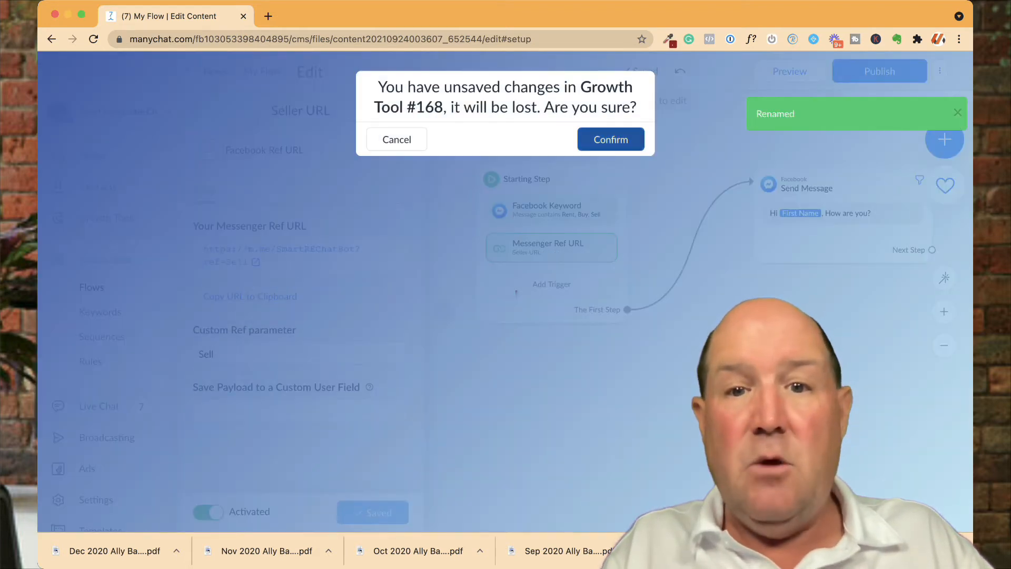
left_click(611, 139)
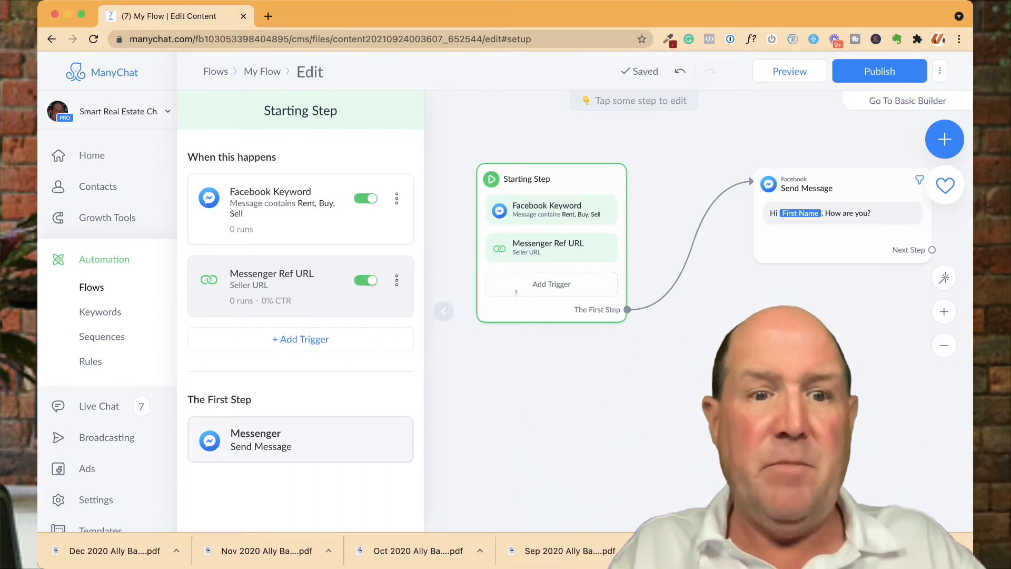
- Look through the event triggers available for the Starting Step without adding one
left_click(516, 292)
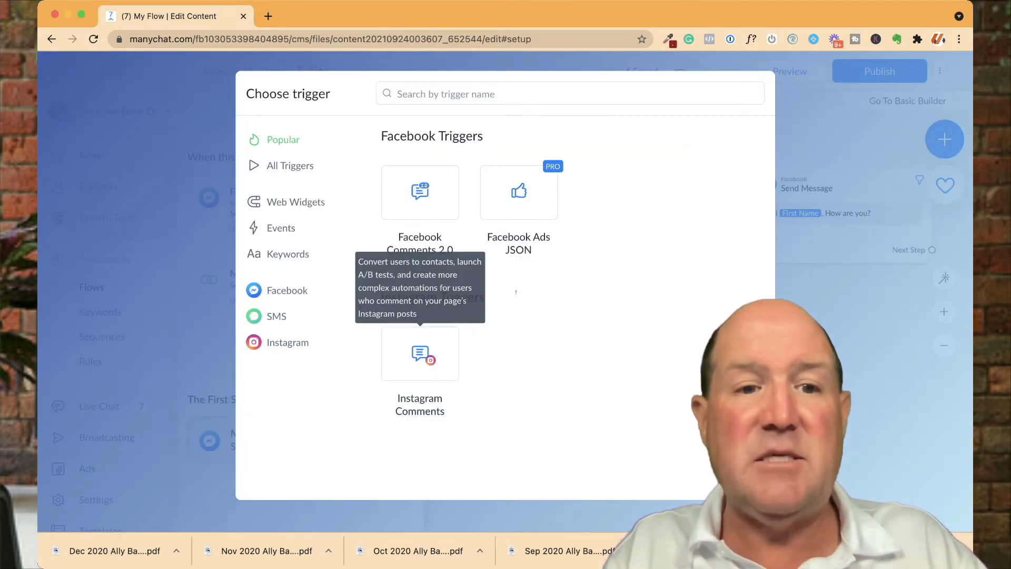
left_click(277, 316)
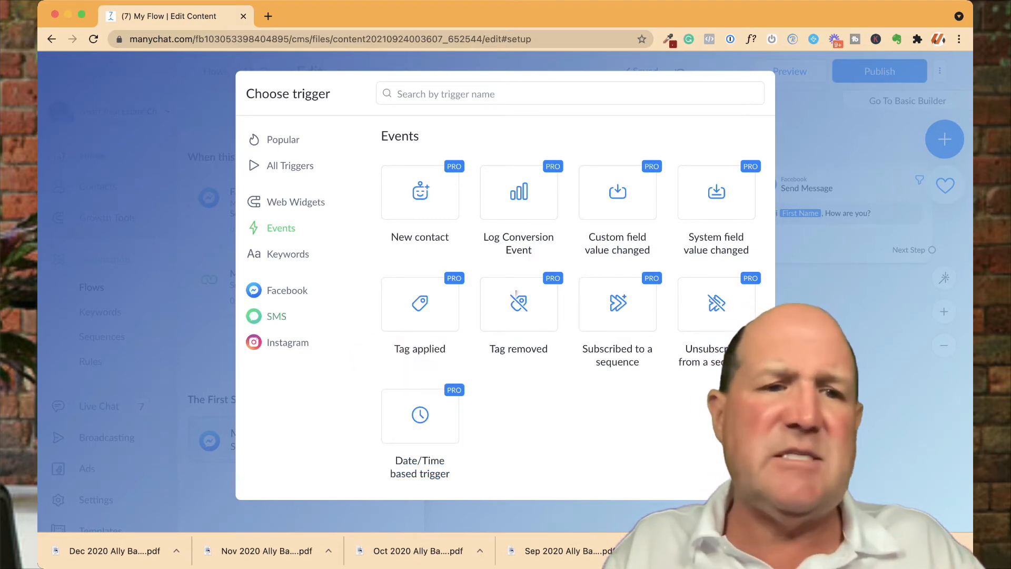
key("Escape")
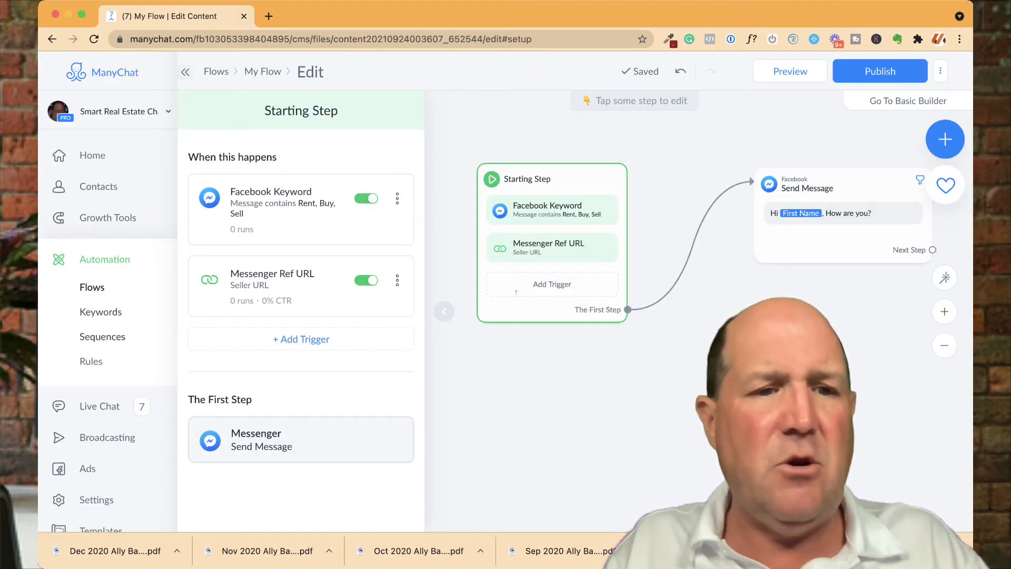
- Review the list of automation rules and open the rule "ProEdge - Open House 4 Hour Followup V4"
left_click(90, 361)
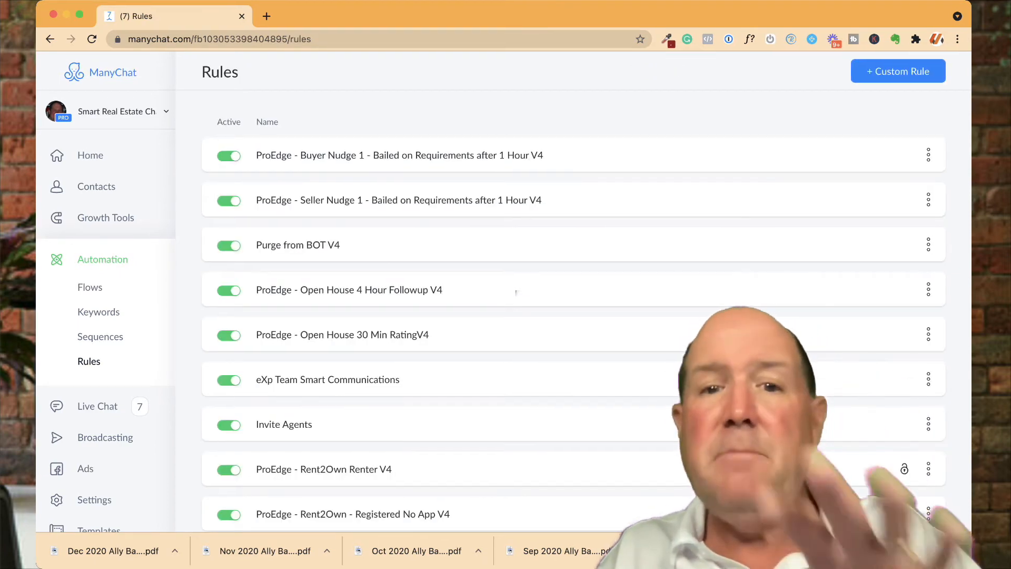
scroll(516, 293, "down", 3)
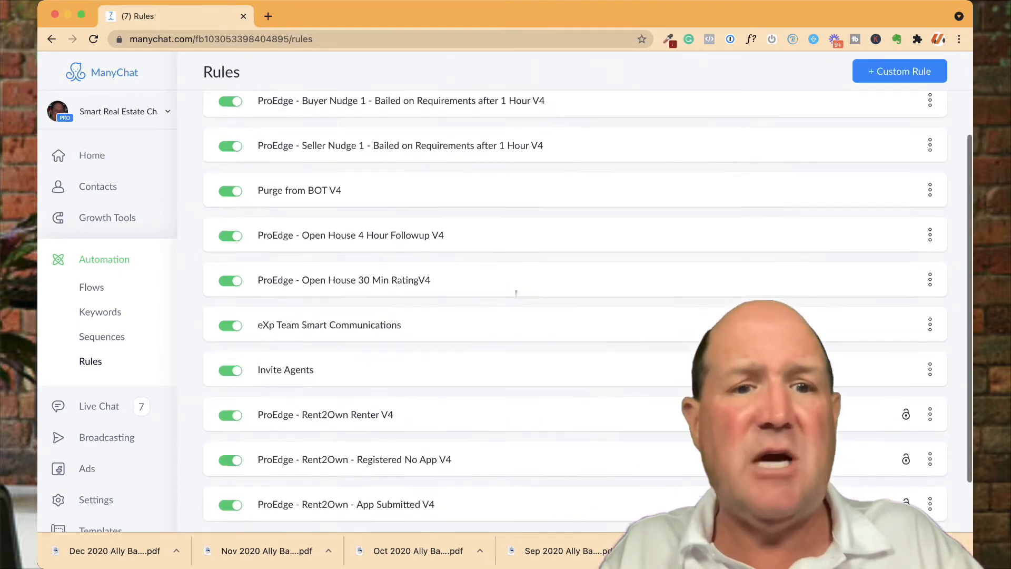
scroll(516, 293, "up", 3)
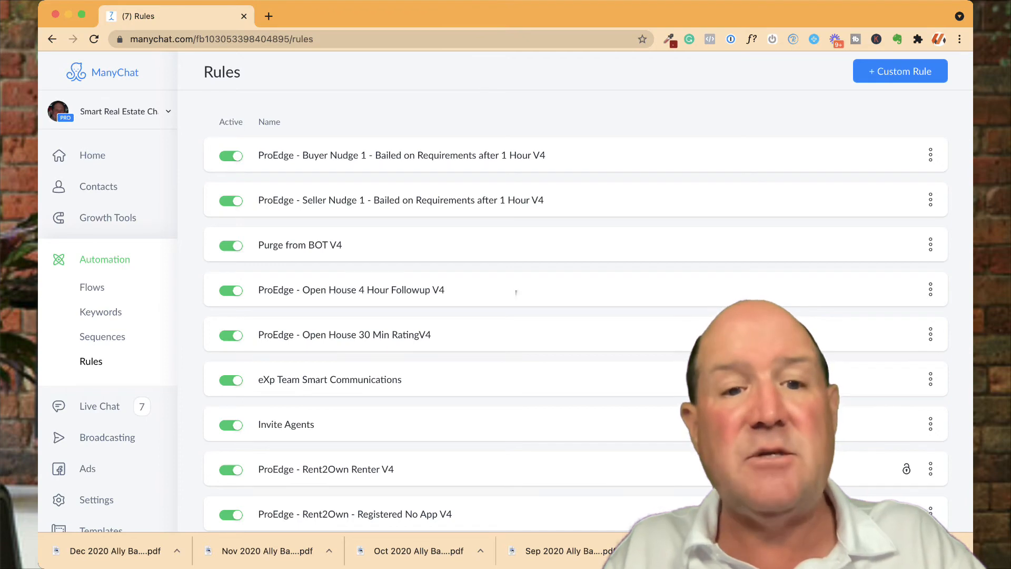
left_click(516, 293)
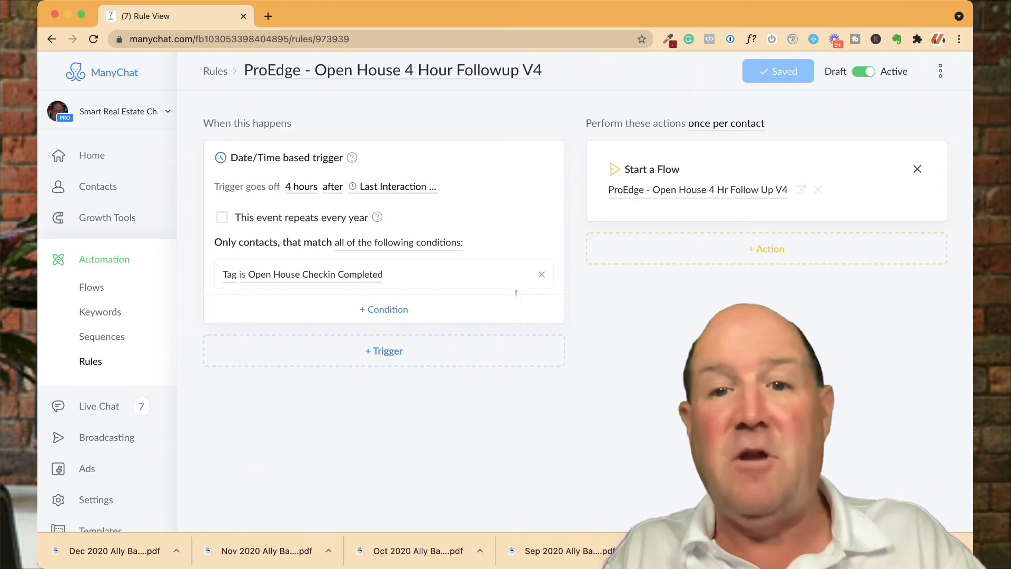
- Open the flow "ProEdge - Open House 4 Hr Follow Up V4" that the rule's action starts, without picking another flow
left_click(690, 190)
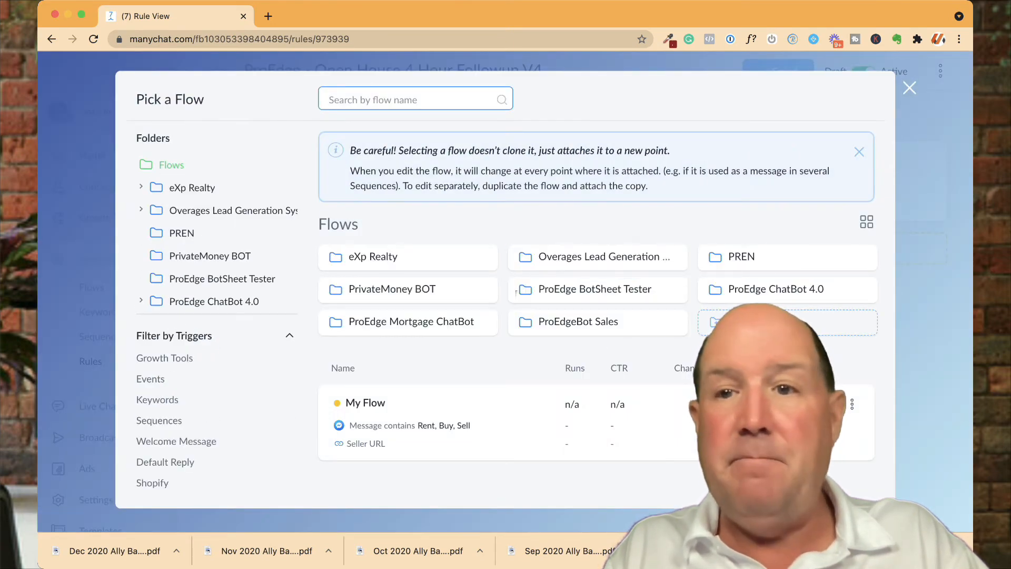
left_click(909, 88)
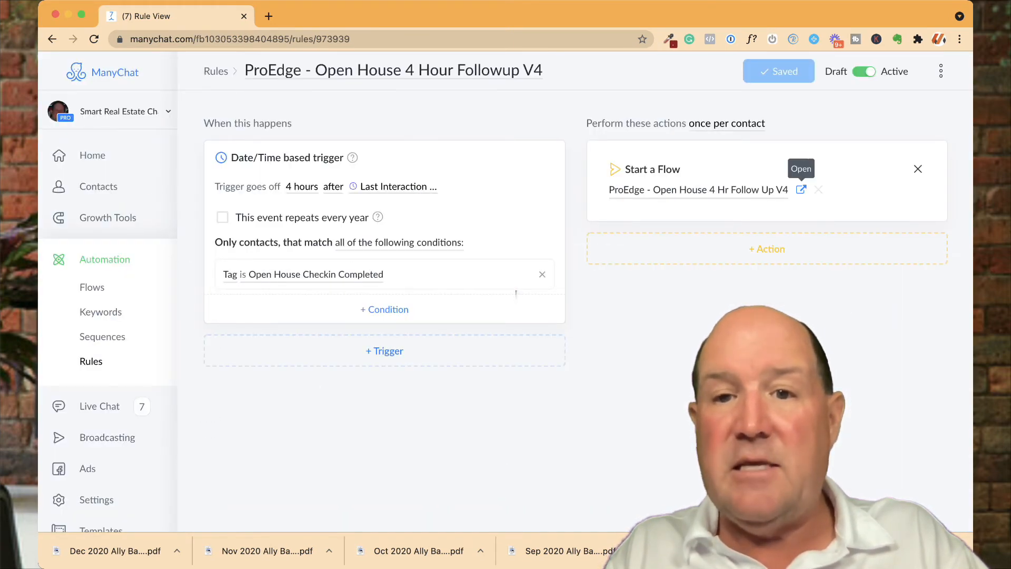
left_click(801, 189)
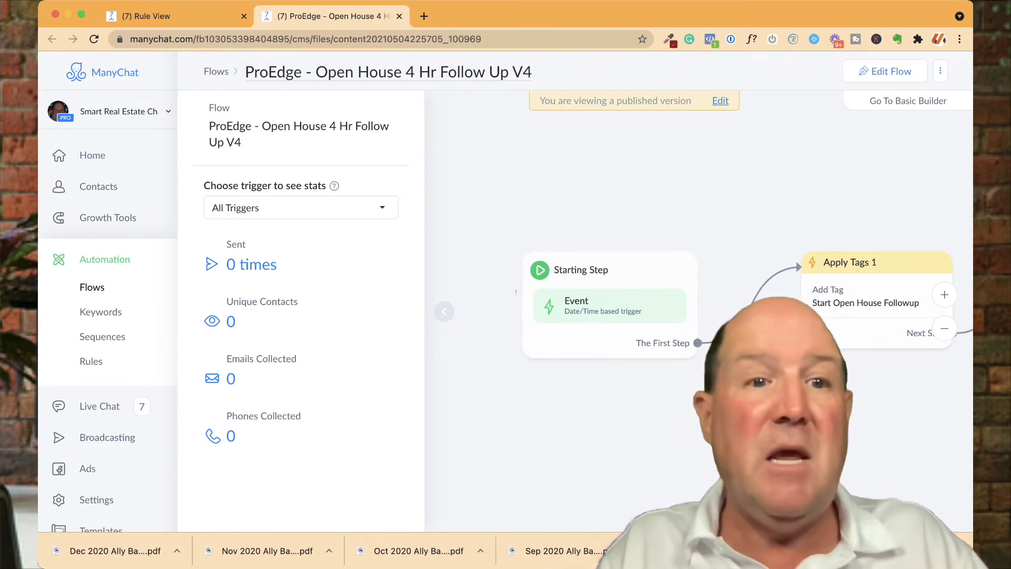
- Open the flow "ProEdge - Main Business Card V4.1" from the ProEdge ChatBot 4.0 folder
left_click(216, 72)
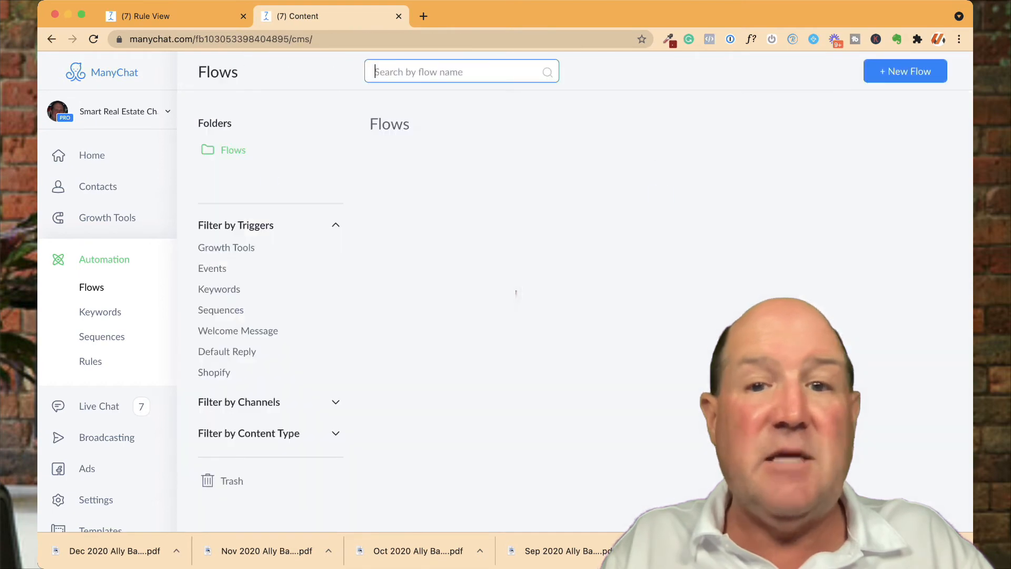
left_click(853, 192)
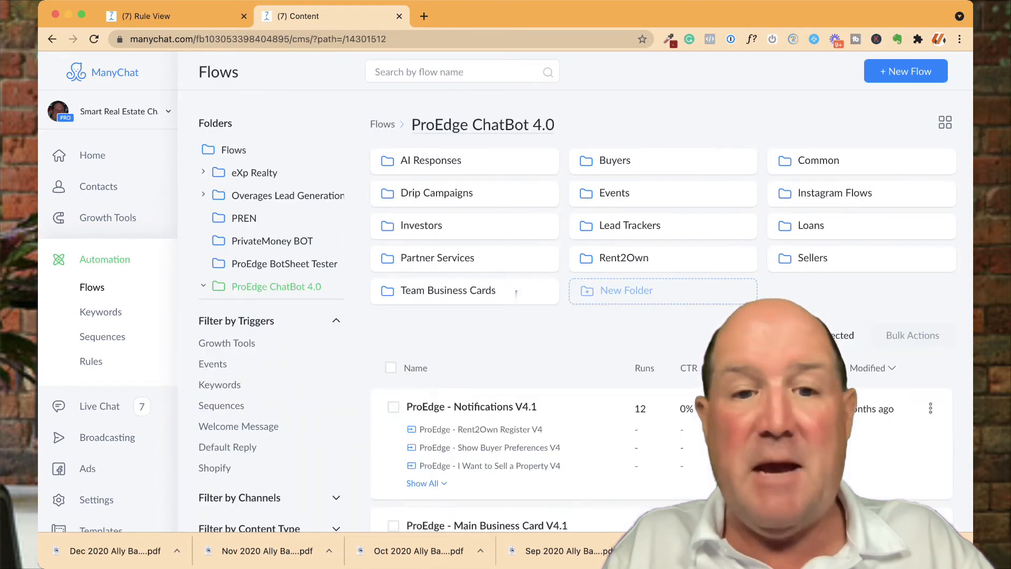
scroll(658, 390, "down", 2)
left_click(516, 458)
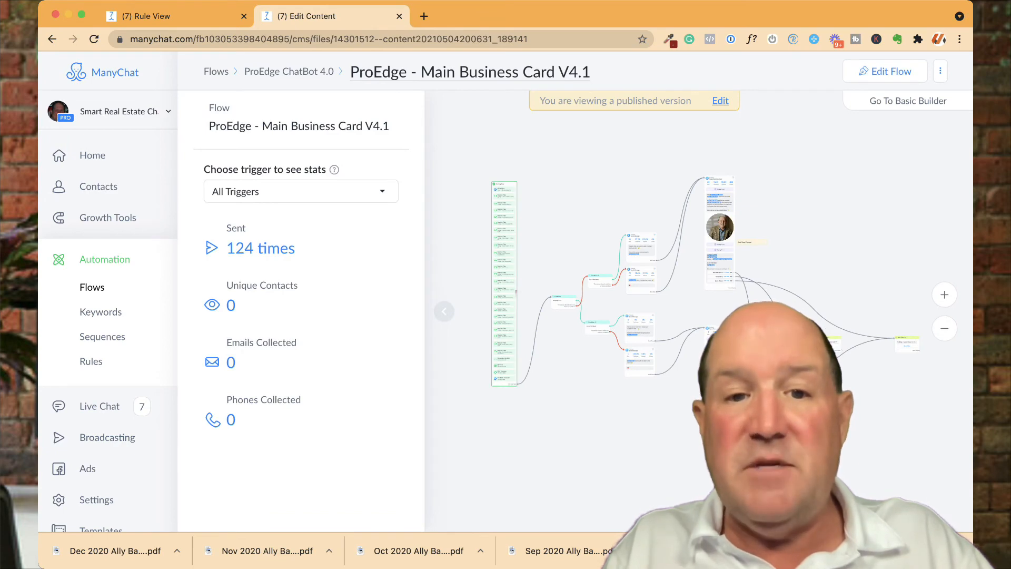
- Examine the full set of triggers attached to the Starting Step of the Main Business Card flow
scroll(516, 291, "up", 6)
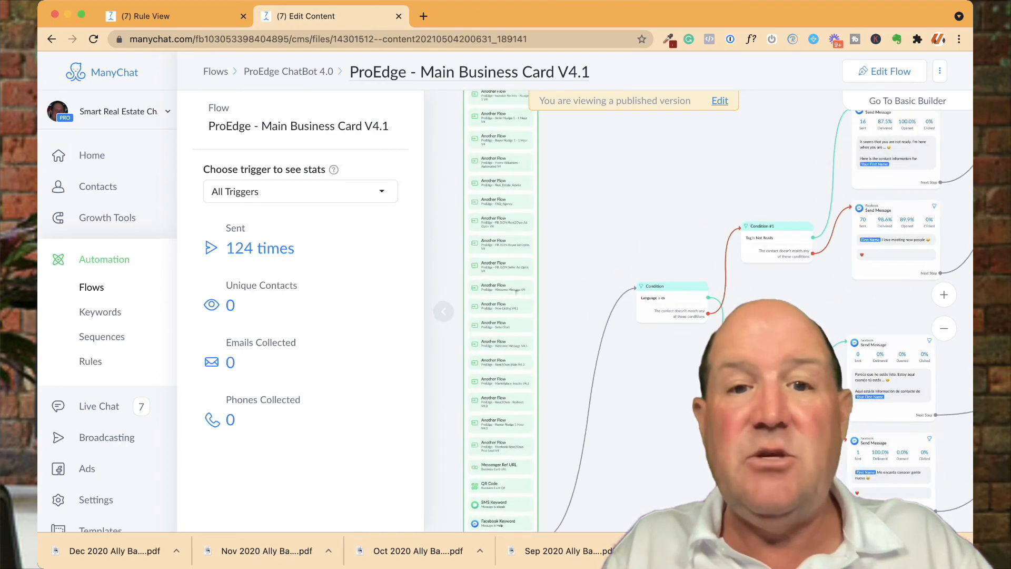
scroll(516, 292, "up", 4)
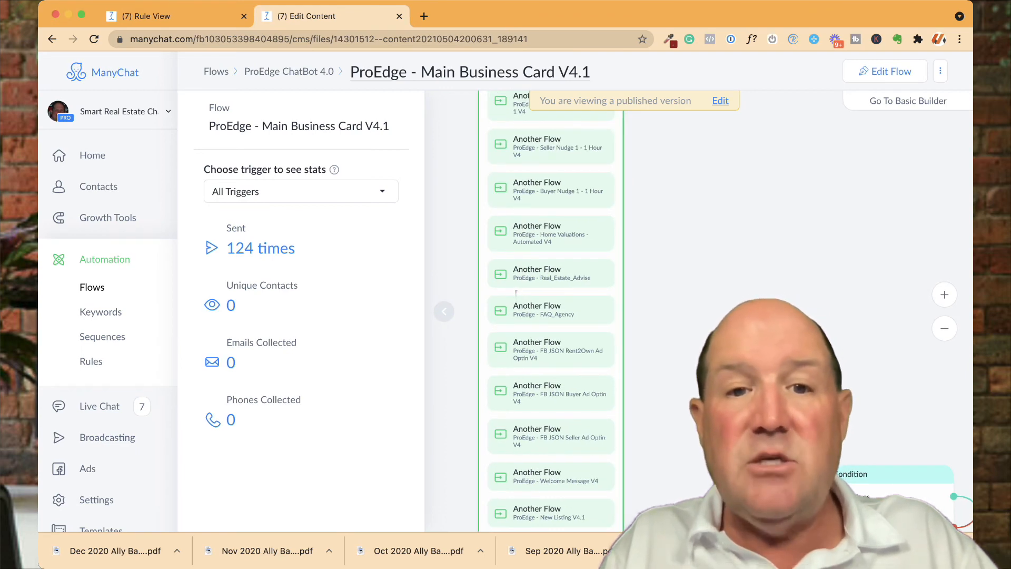
scroll(516, 292, "down", 5)
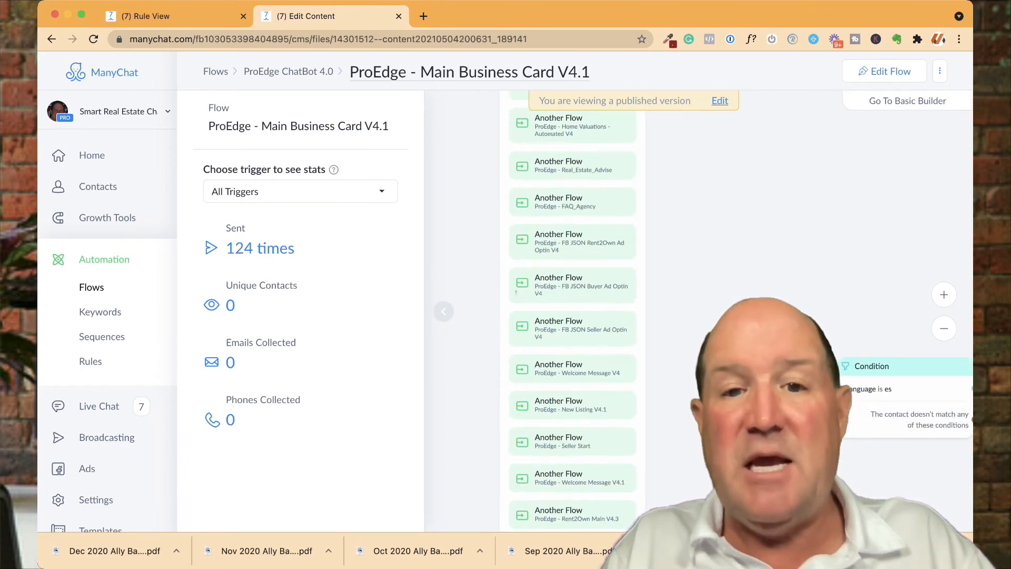
scroll(516, 292, "down", 7)
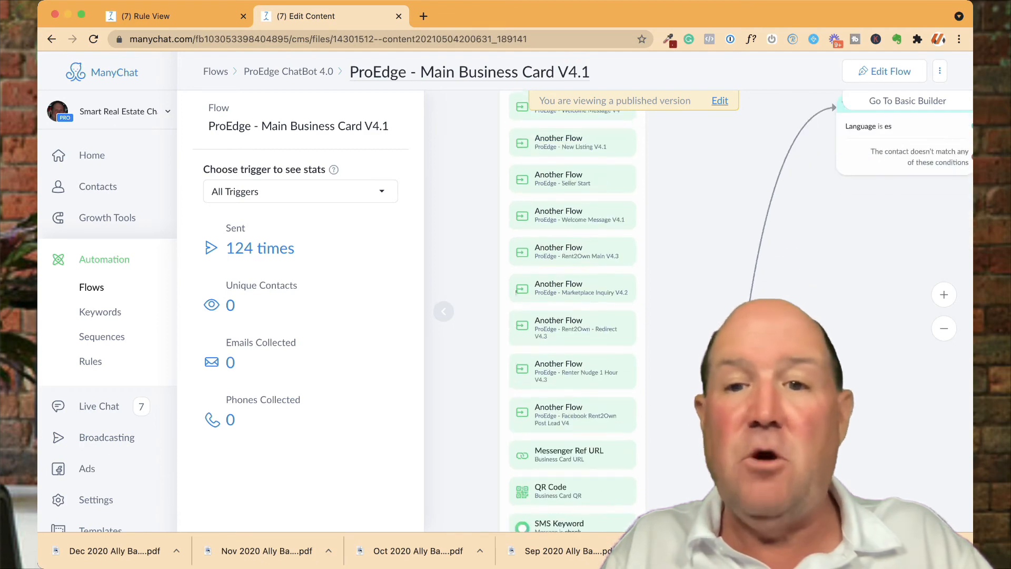
scroll(516, 292, "down", 1)
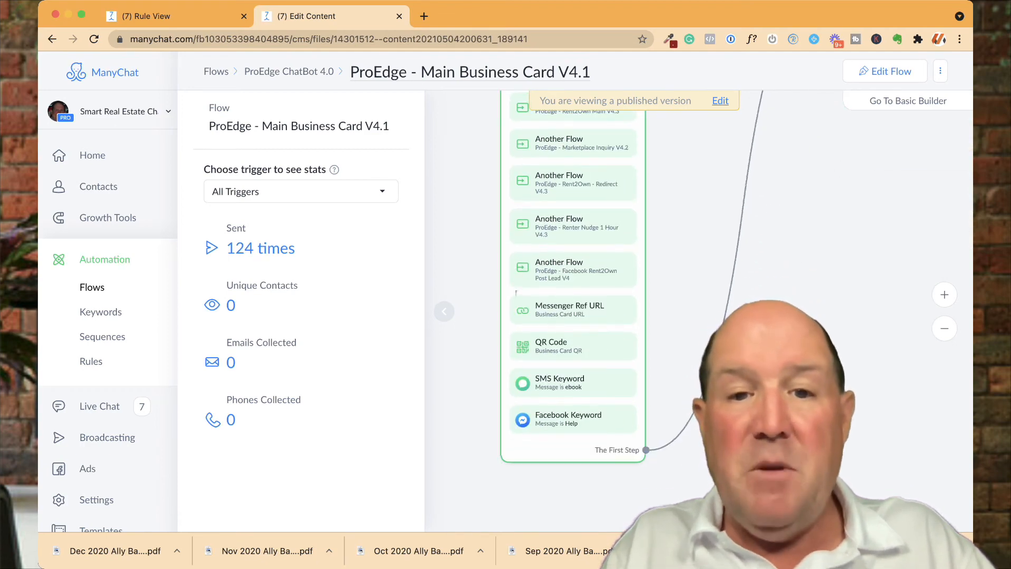